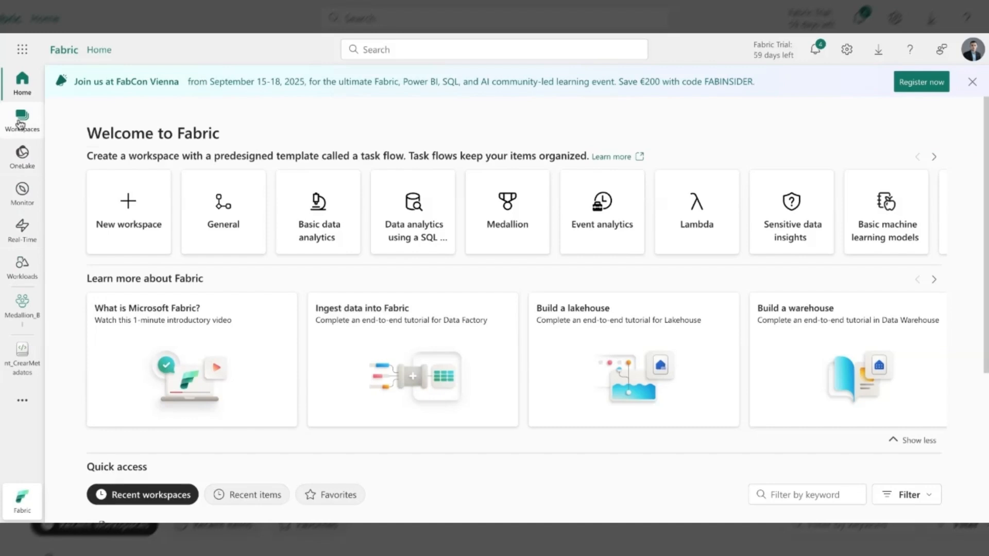
# - Open the Medallion_BI workspace to view its items
pyautogui.click(21, 124)
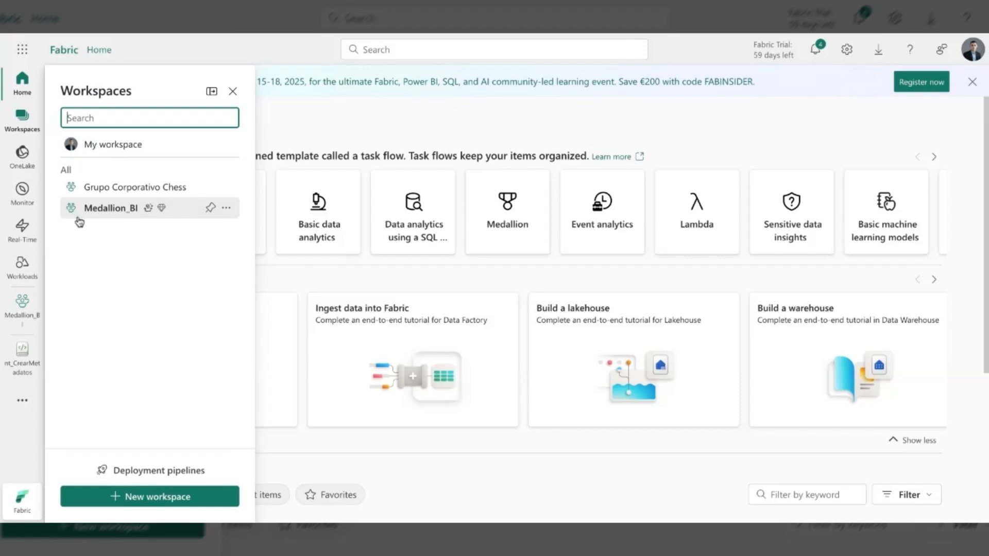
pyautogui.click(107, 214)
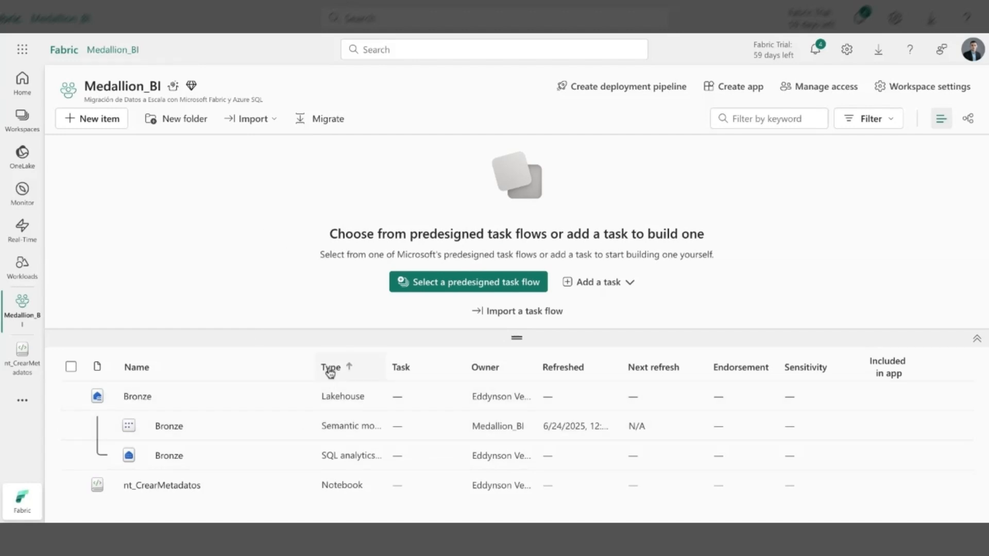
pyautogui.moveTo(317, 400)
# - Browse the new item catalog from the data ingestion types to the data preparation types, then close it
pyautogui.click(88, 122)
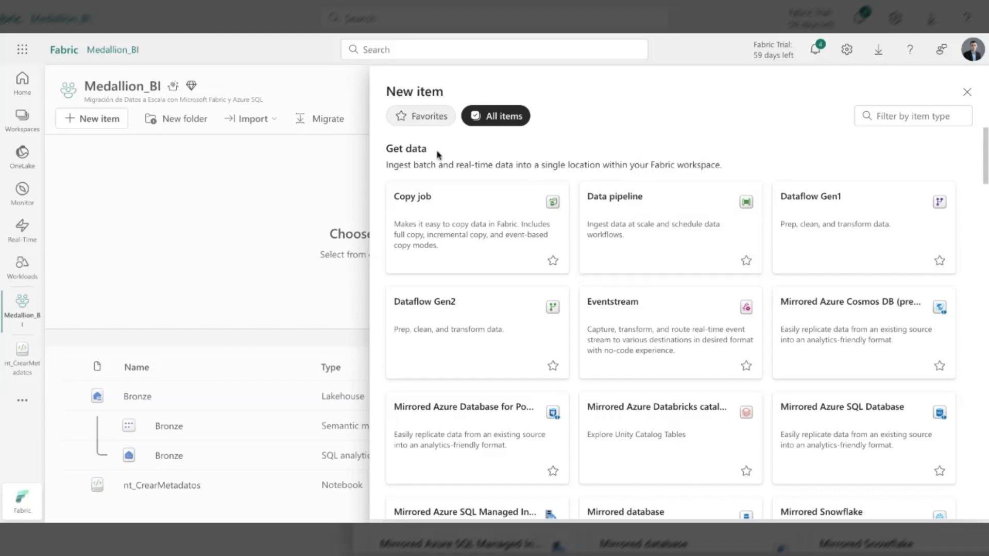
pyautogui.scroll(-3, 502, 183)
pyautogui.scroll(-4, 503, 182)
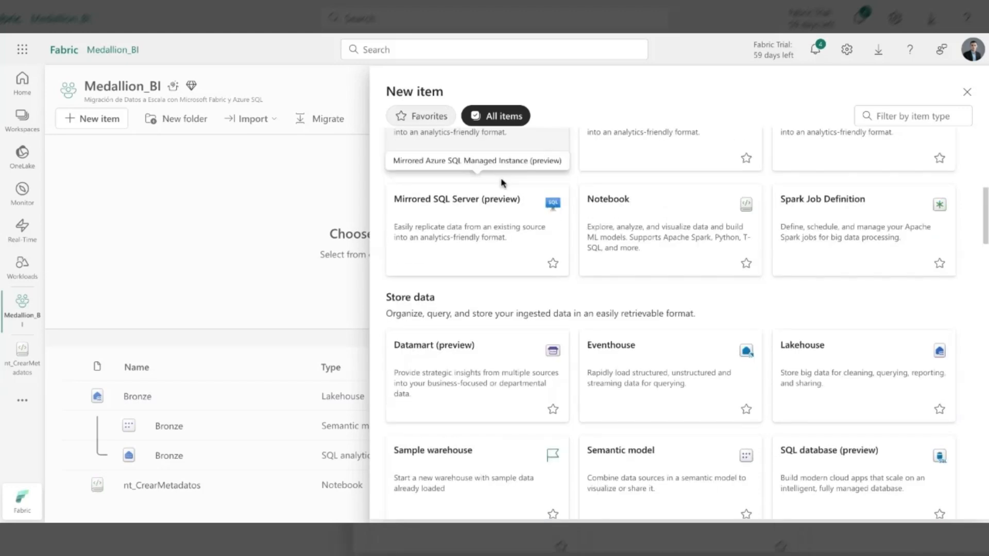
pyautogui.scroll(-4, 502, 183)
pyautogui.scroll(-3, 455, 307)
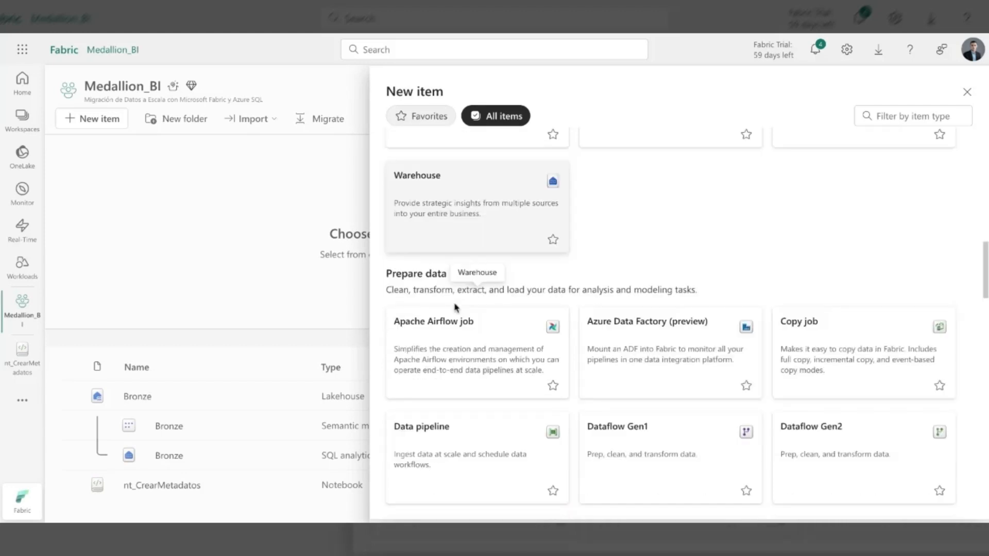
pyautogui.scroll(-2, 455, 307)
pyautogui.scroll(-2, 441, 224)
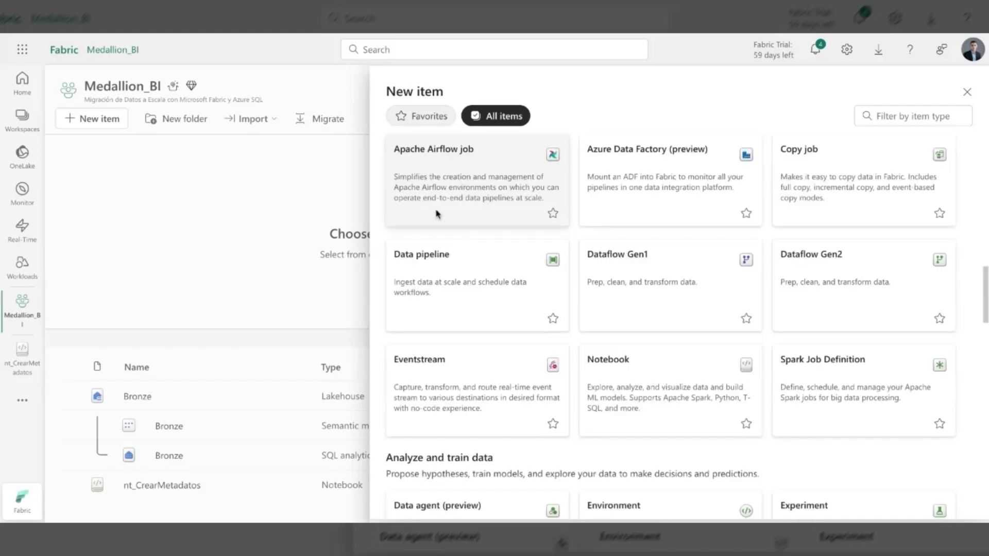
pyautogui.scroll(1, 436, 214)
pyautogui.scroll(1, 436, 213)
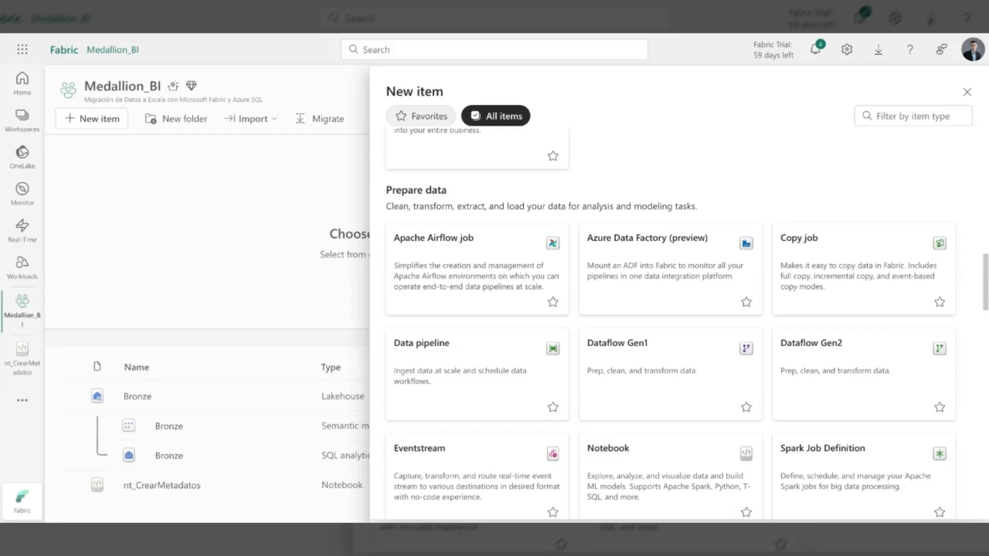
pyautogui.click(961, 91)
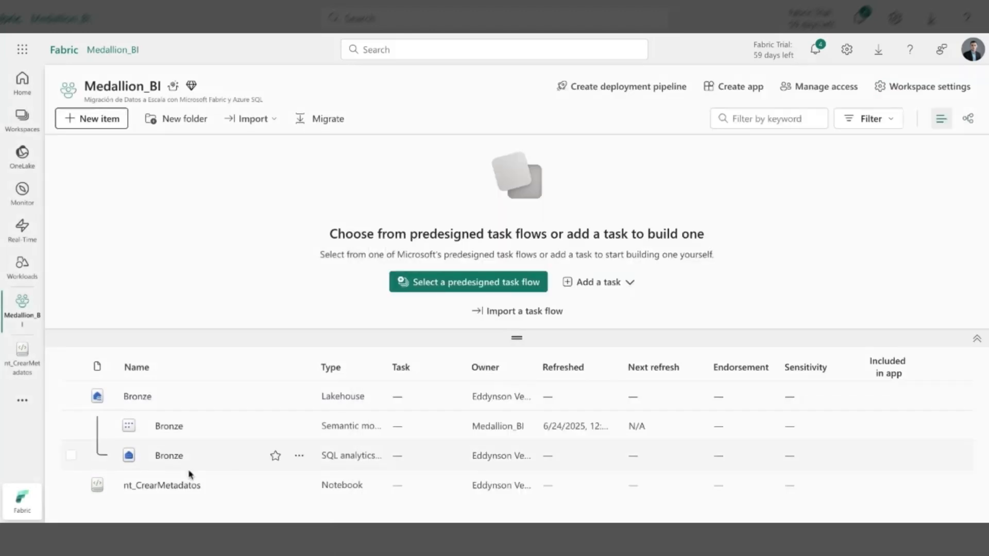
# - Open the nt_CrearMetadatos notebook and go to the CREATE OR REPLACE TABLE dbo.Metadata statement
pyautogui.click(160, 487)
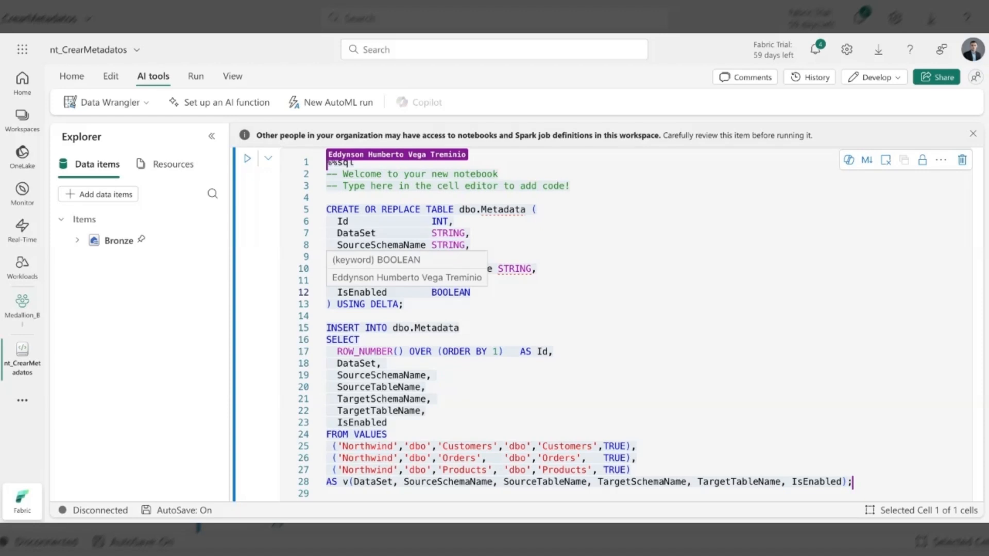
pyautogui.click(358, 163)
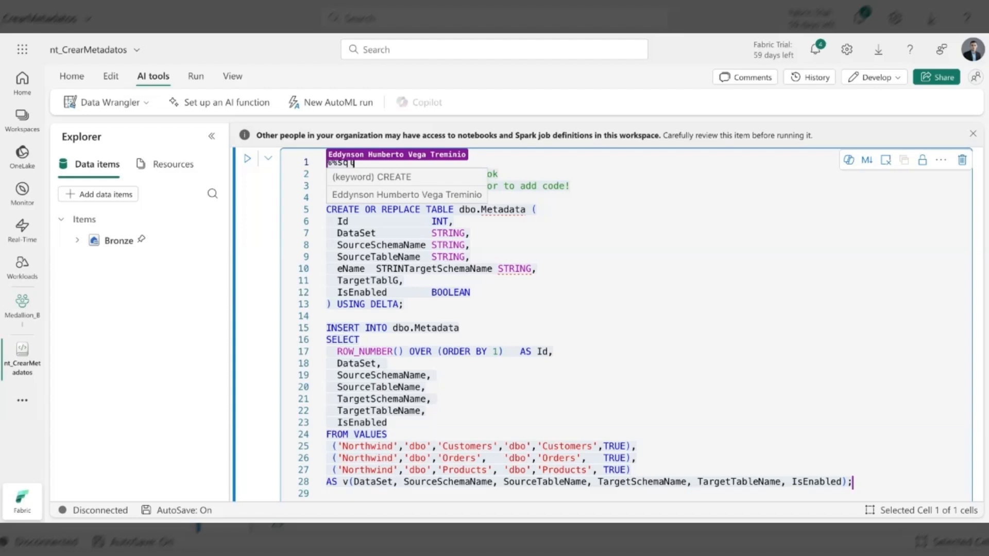
pyautogui.click(338, 225)
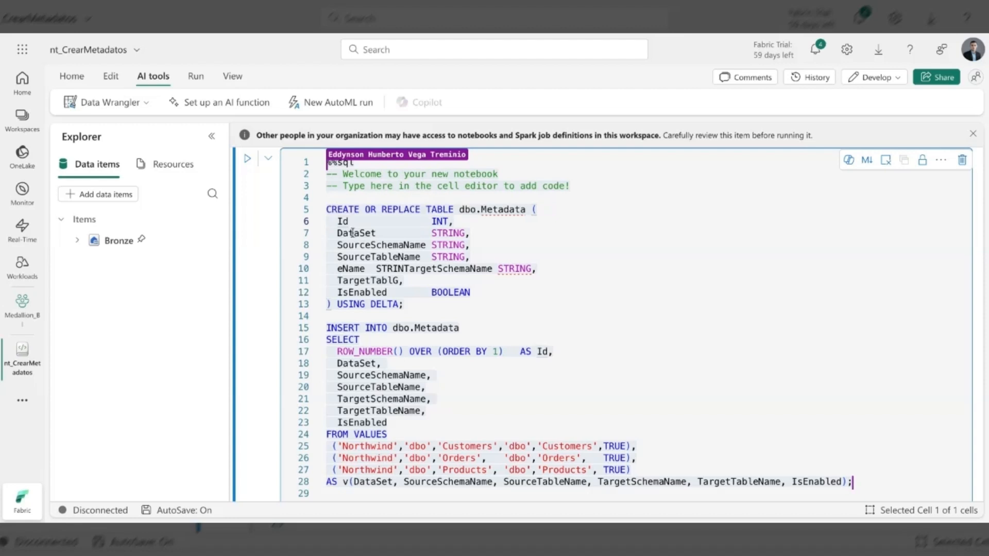
# - Correct the garbled column definitions in the dbo.Metadata table to TargetSchemaName STRING and TargetTableName STRING
pyautogui.click(382, 233)
pyautogui.click(364, 446)
pyautogui.click(348, 246)
pyautogui.click(359, 257)
pyautogui.click(424, 257)
pyautogui.moveTo(423, 258); pyautogui.dragTo(338, 246)
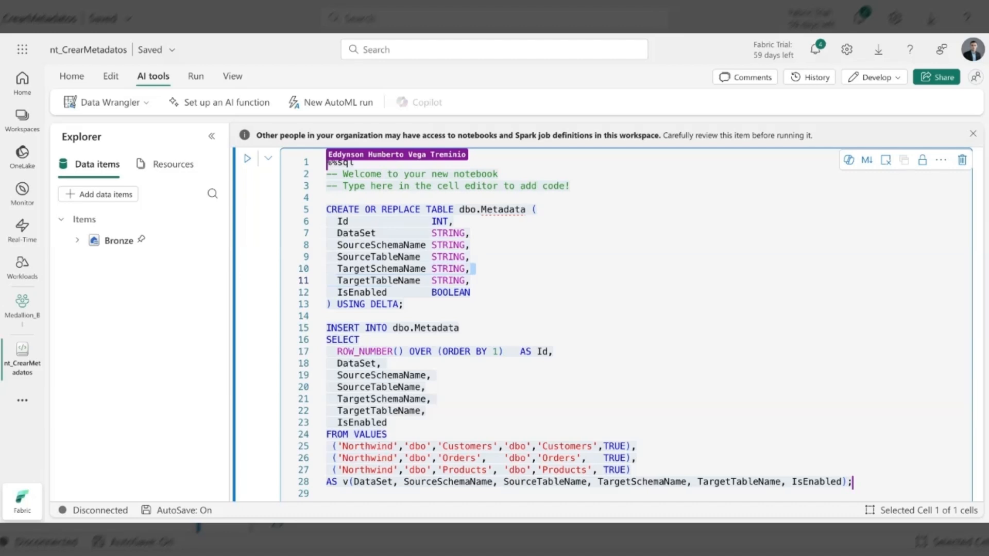
# - Review the INSERT INTO dbo.Metadata statement and its Northwind value rows for Customers, Orders and Products
pyautogui.click(590, 326)
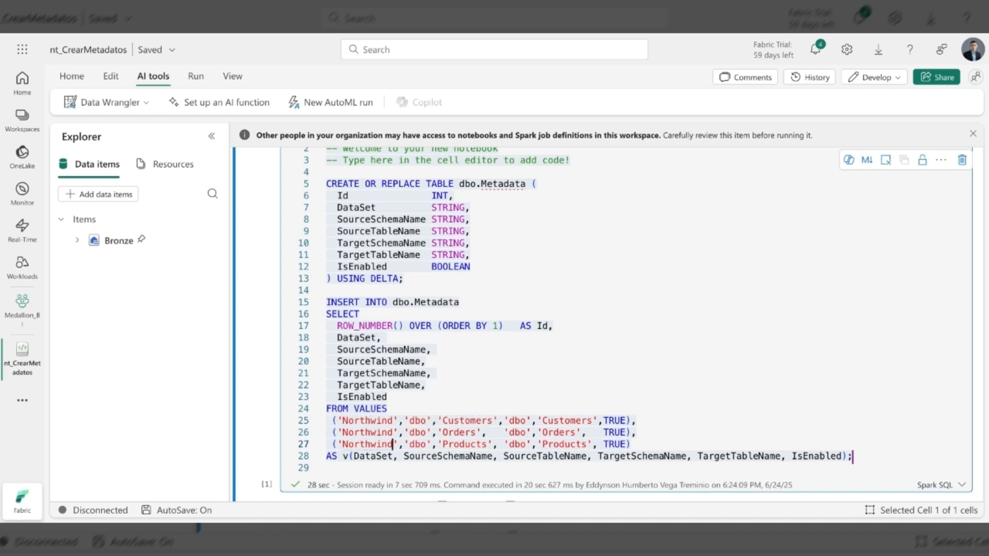
pyautogui.click(364, 420)
pyautogui.click(416, 420)
pyautogui.press('Left')
pyautogui.press('Left')
pyautogui.click(570, 420)
pyautogui.click(642, 444)
pyautogui.click(481, 419)
pyautogui.click(607, 421)
# - Run the SQL cell that creates and fills the dbo.Metadata table
pyautogui.scroll(1, 387, 272)
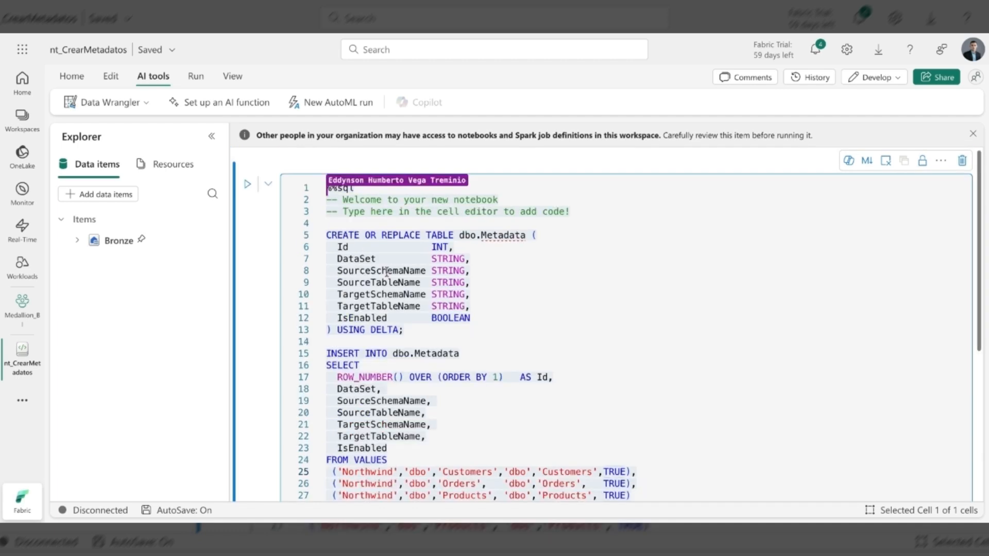
pyautogui.click(249, 188)
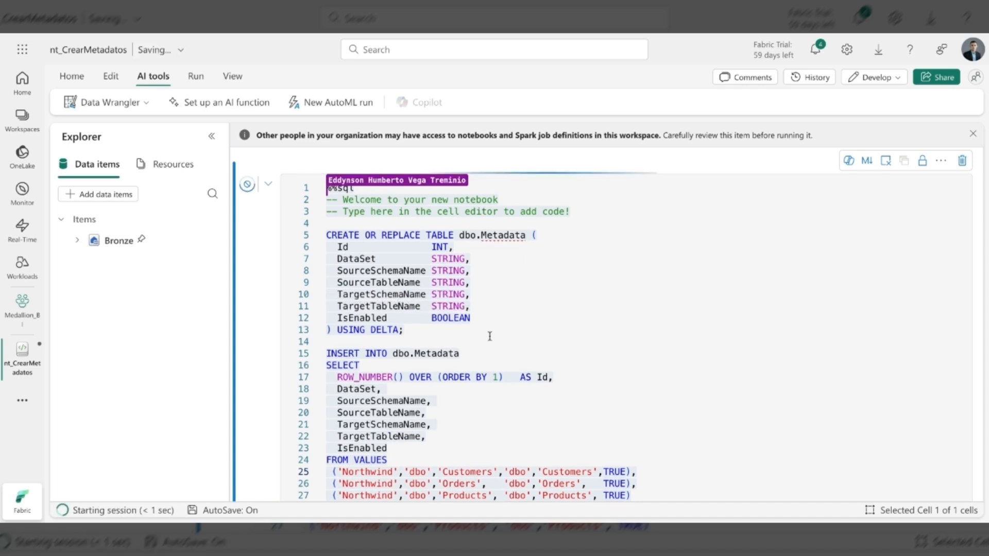
pyautogui.scroll(-4, 490, 336)
pyautogui.scroll(1, 490, 336)
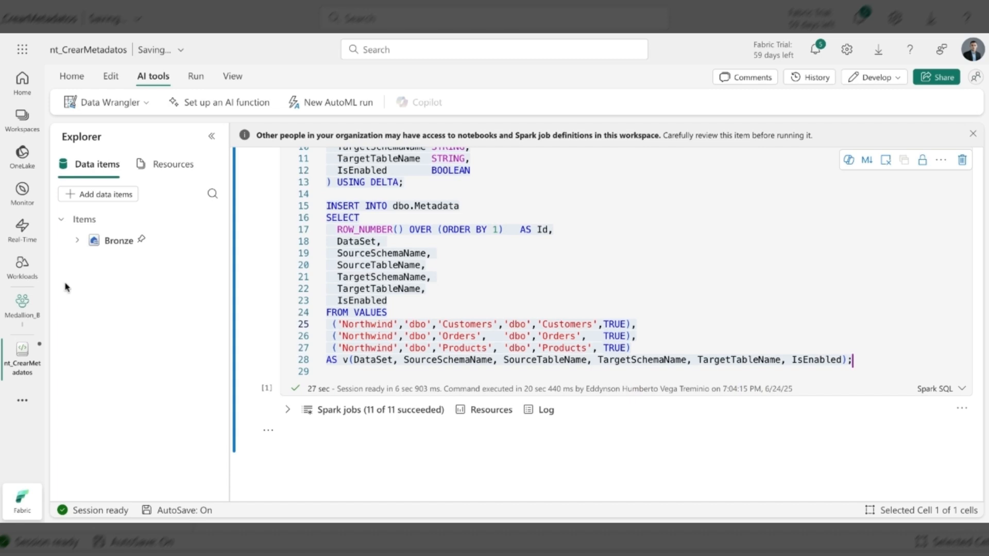
# - Return to the Medallion_BI workspace and open the metadata table in the Bronze lakehouse
pyautogui.click(22, 314)
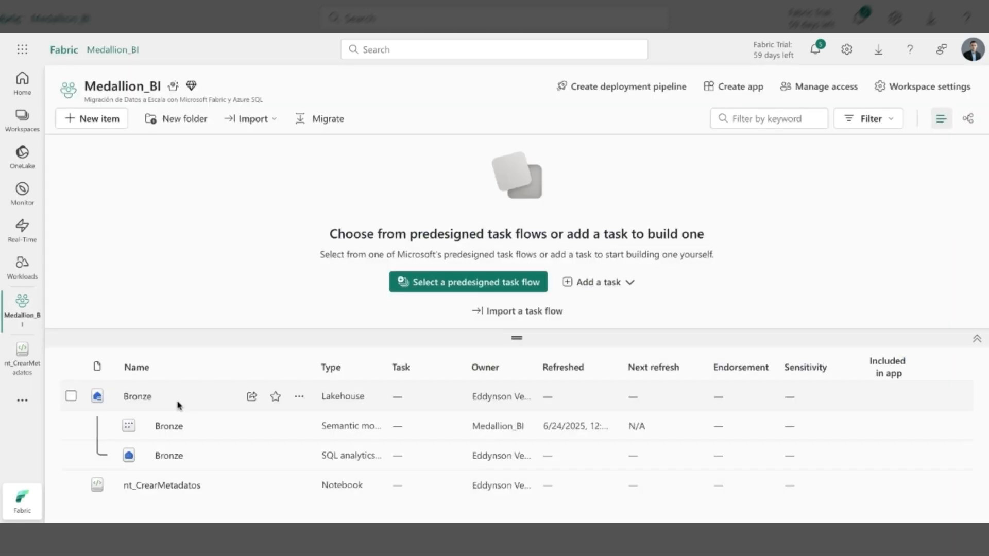
pyautogui.click(138, 397)
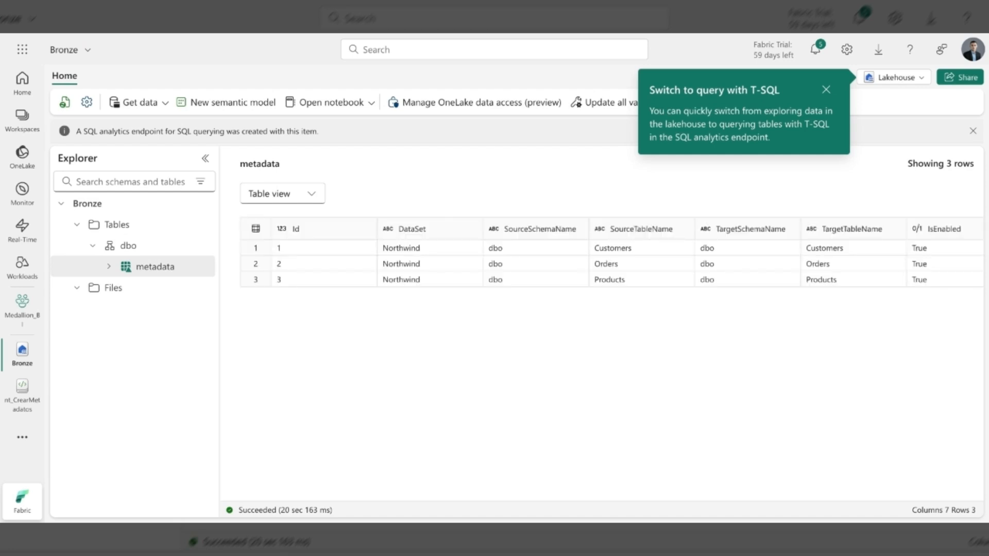
# - Examine the metadata table's columns one by one, from Id and DataSet through the source and target schema and table names
pyautogui.click(297, 233)
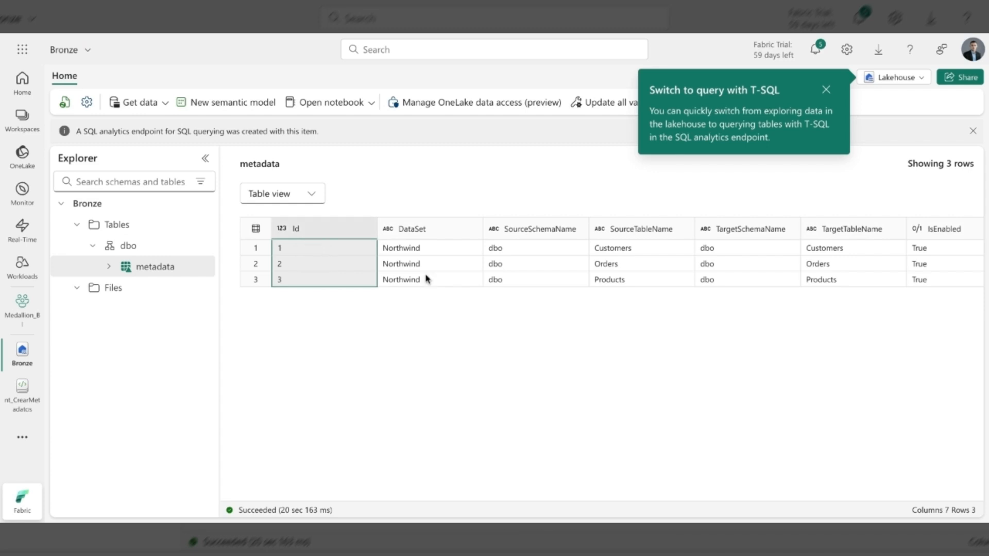
pyautogui.click(407, 228)
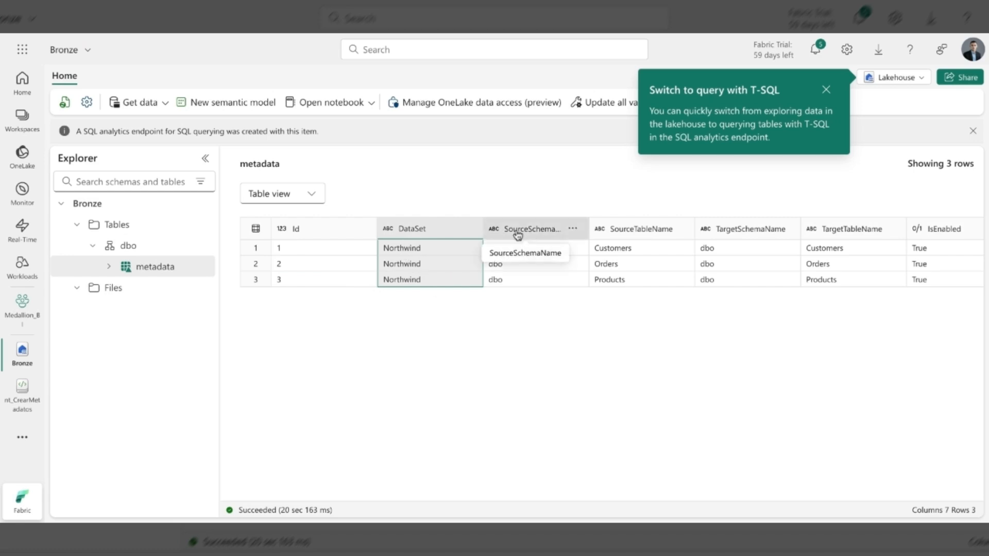
pyautogui.click(617, 232)
pyautogui.click(563, 237)
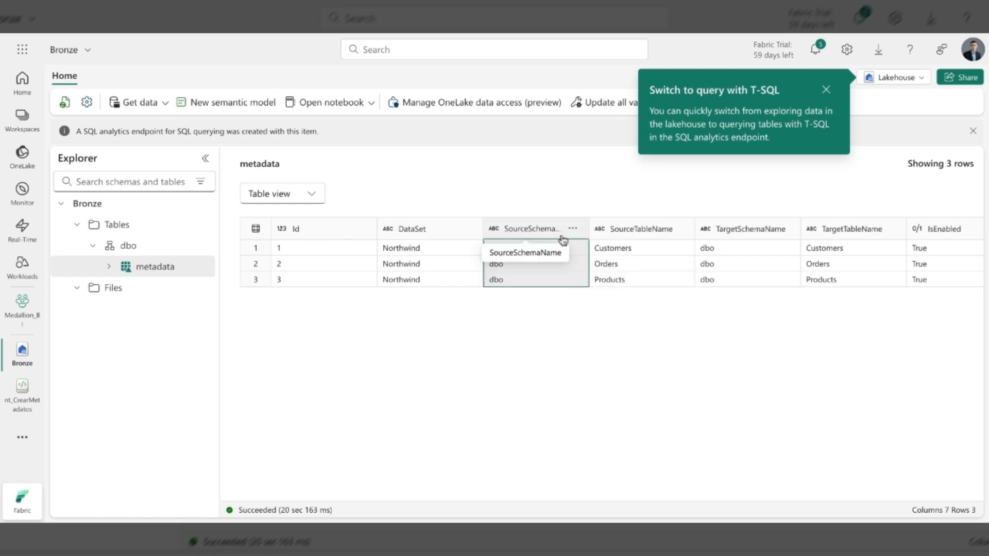
pyautogui.click(641, 234)
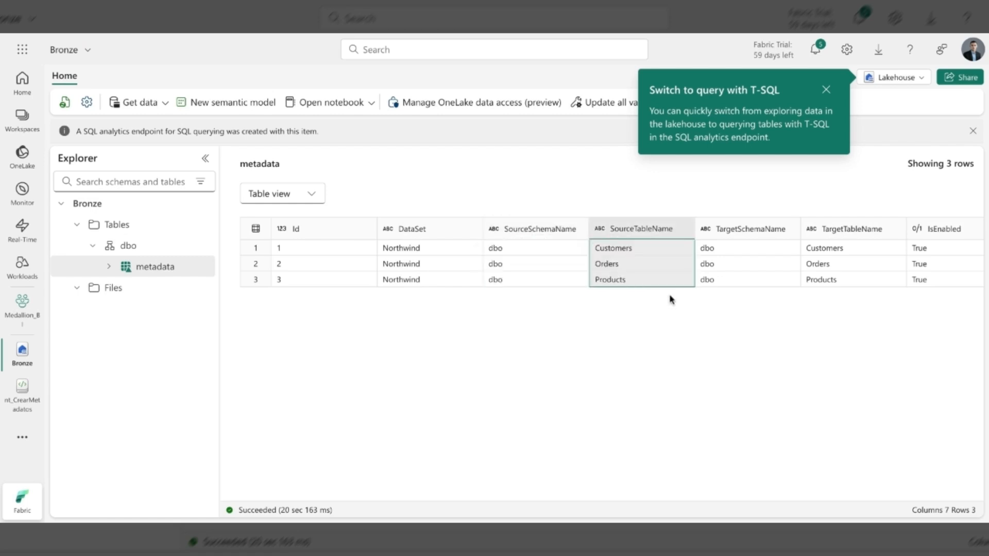
pyautogui.hscroll(1, 669, 295)
pyautogui.click(729, 228)
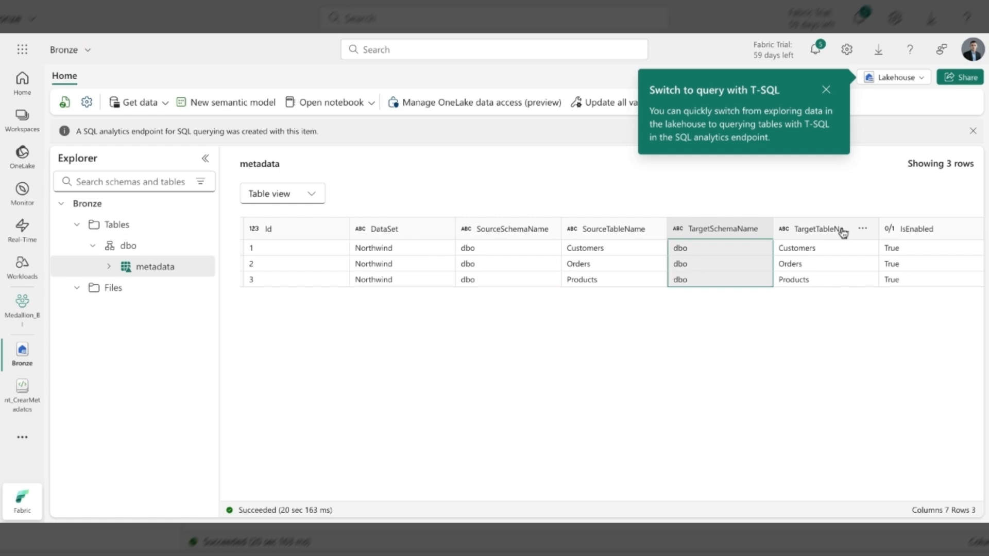
pyautogui.click(843, 231)
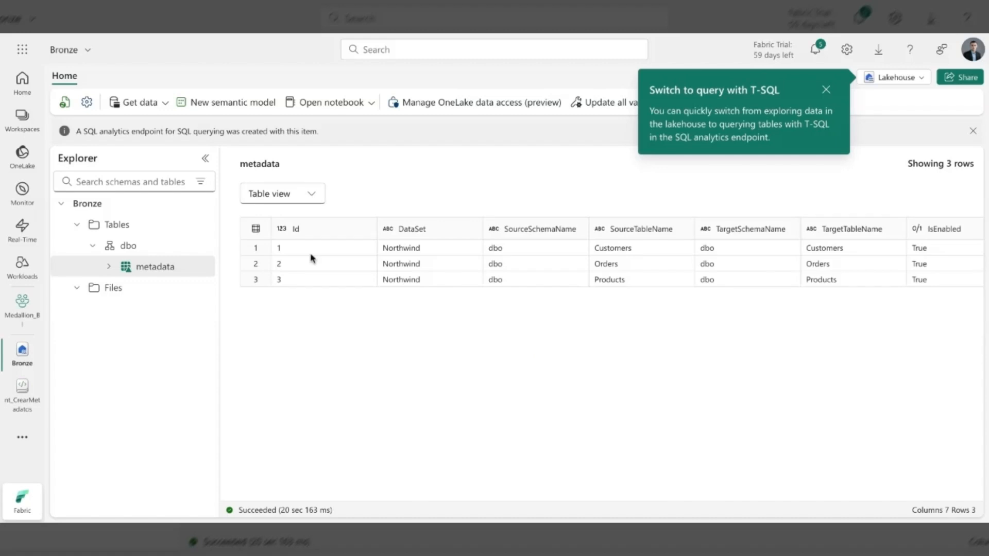
pyautogui.click(297, 232)
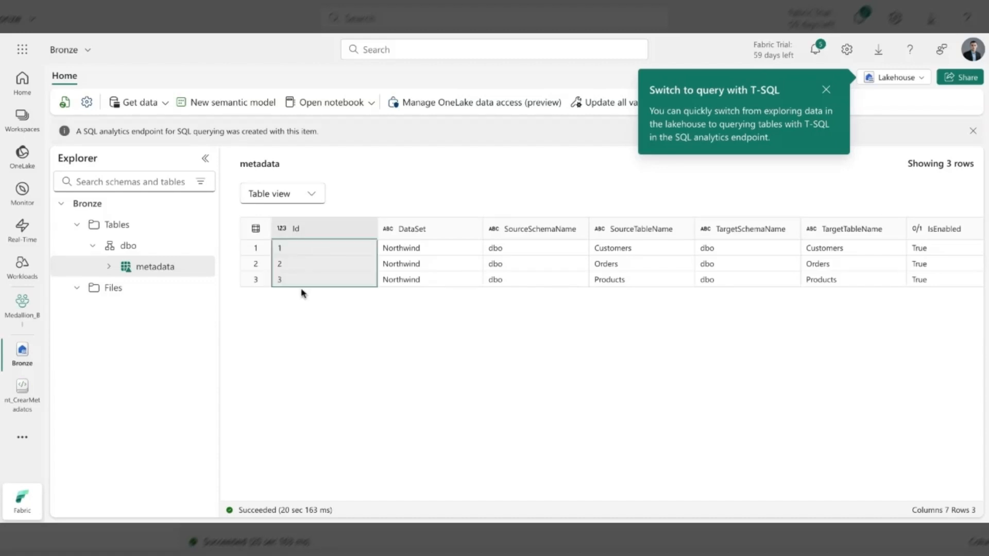
pyautogui.click(407, 228)
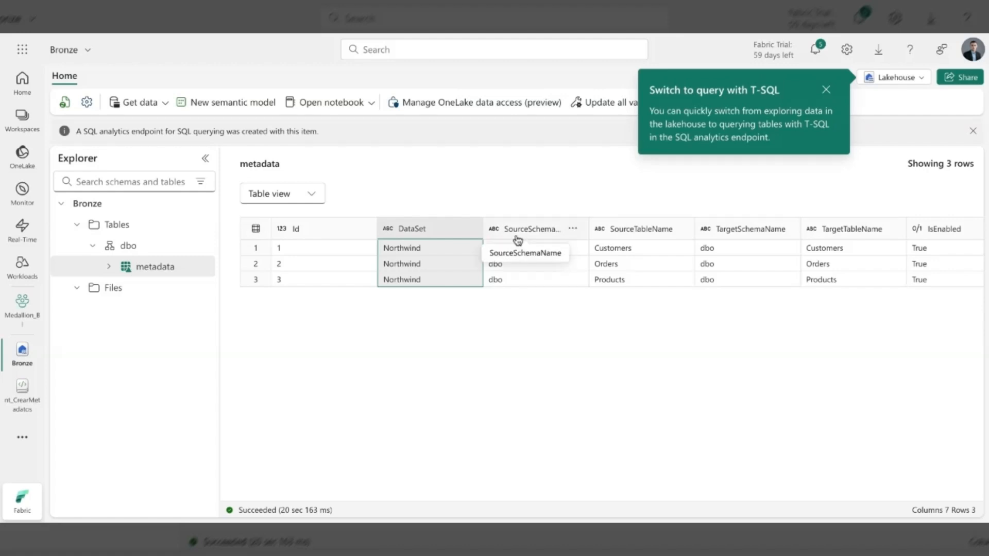
pyautogui.click(616, 230)
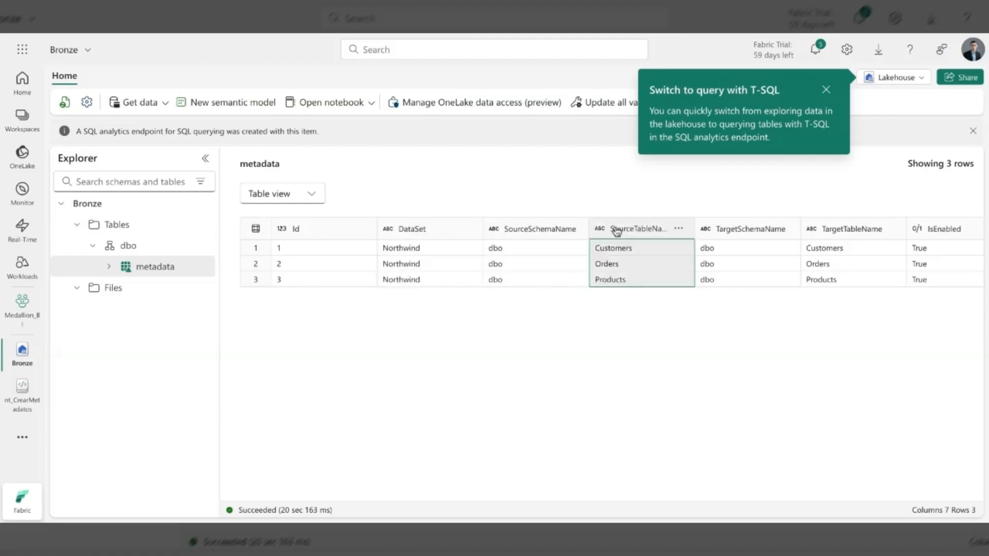
pyautogui.click(562, 236)
pyautogui.click(642, 235)
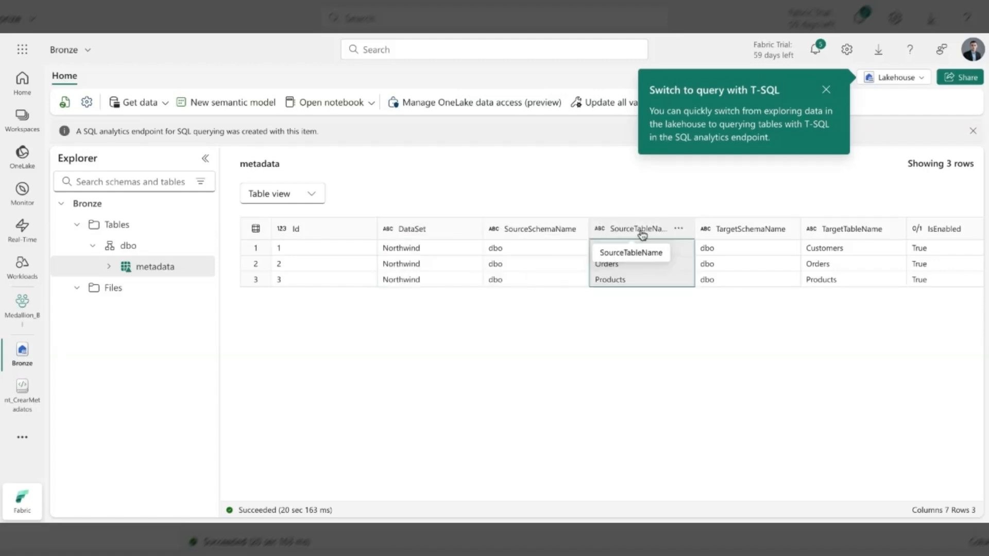
pyautogui.hscroll(1, 719, 216)
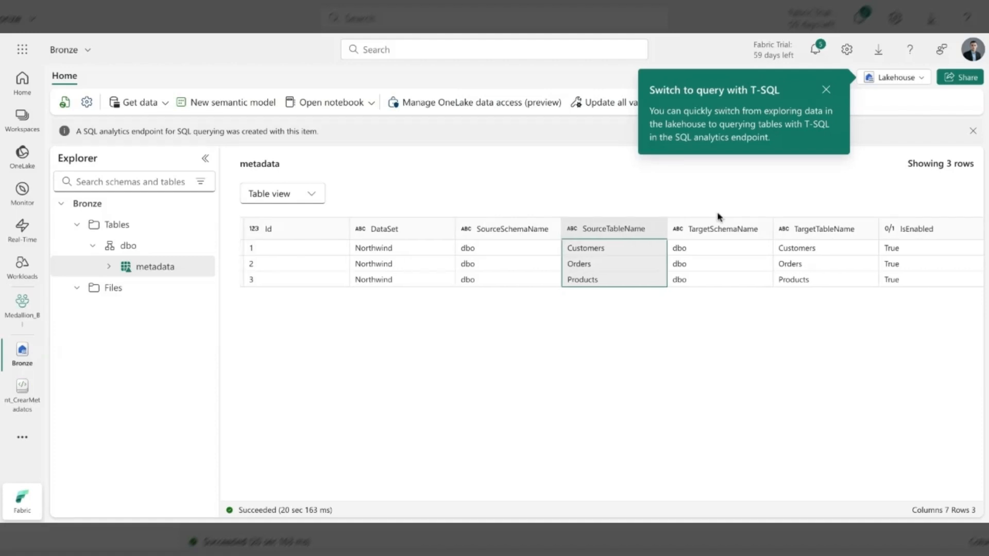
pyautogui.click(723, 229)
pyautogui.click(843, 231)
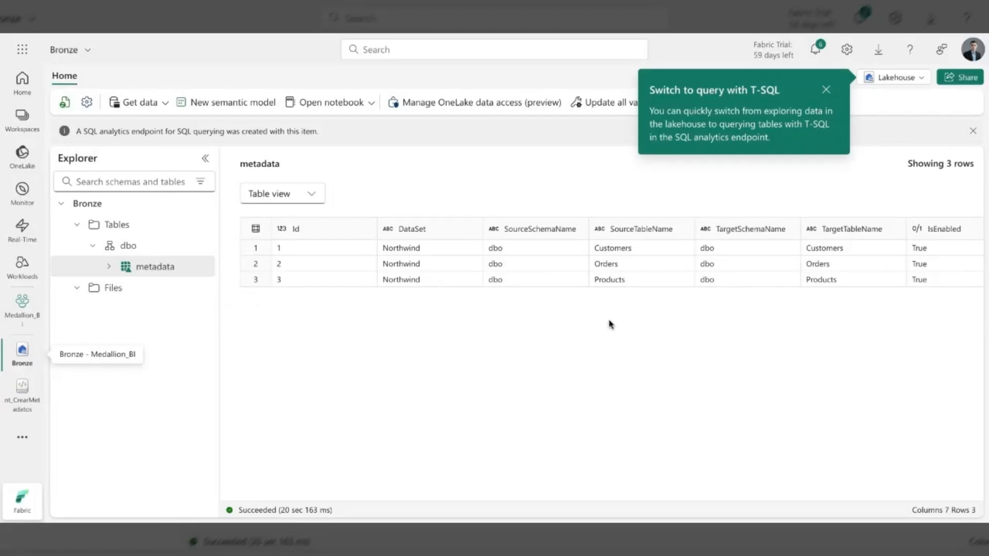
# - Create a new data pipeline named pl_CopyData in the Medallion_BI workspace
pyautogui.click(22, 308)
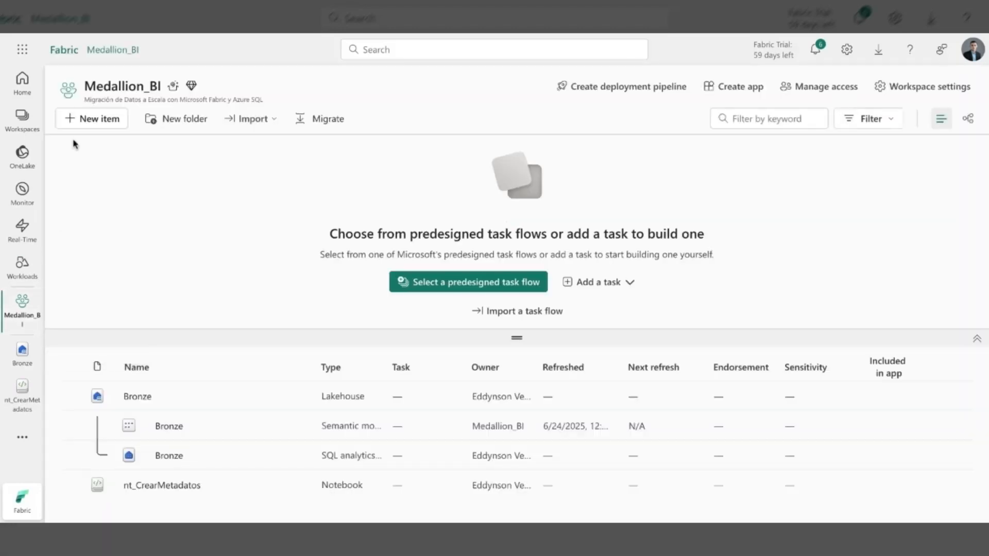
pyautogui.click(90, 122)
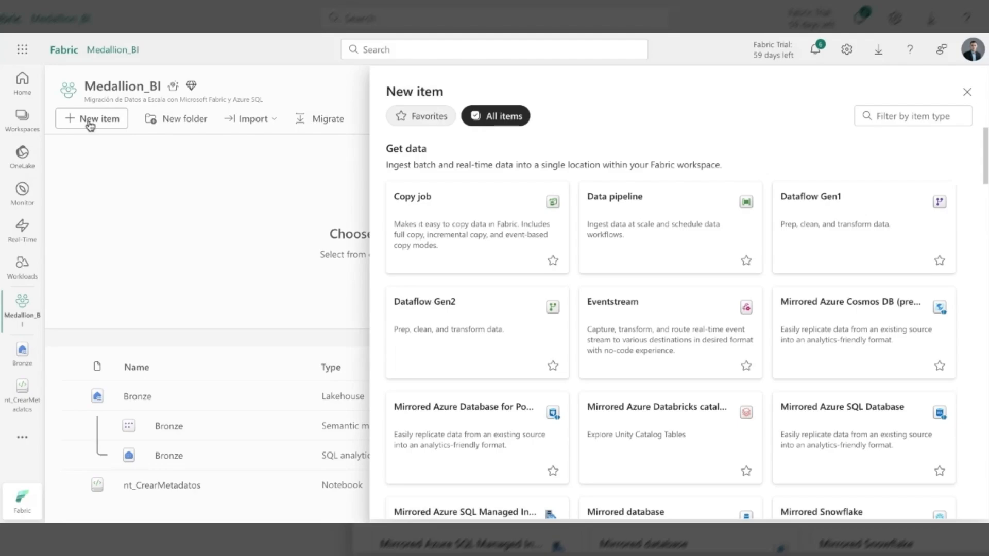
pyautogui.click(651, 224)
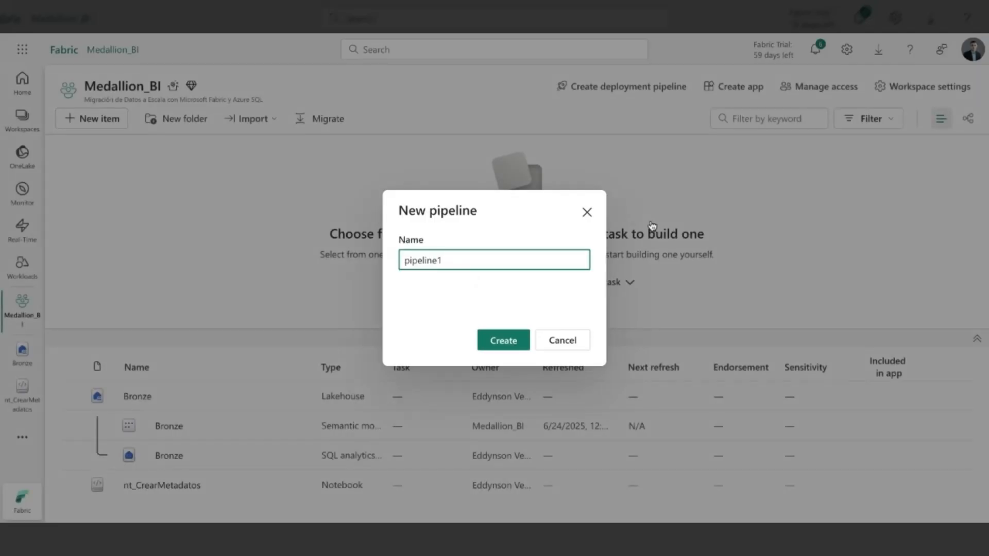
pyautogui.press('BackSpace')
pyautogui.press('BackSpace')
pyautogui.press('BackSpace')
pyautogui.press('BackSpace')
pyautogui.press('BackSpace')
pyautogui.press('BackSpace')
pyautogui.press('BackSpace')
pyautogui.press('BackSpace')
pyautogui.write('L')
pyautogui.press('BackSpace')
pyautogui.write('l_CopyData')
pyautogui.click(510, 340)
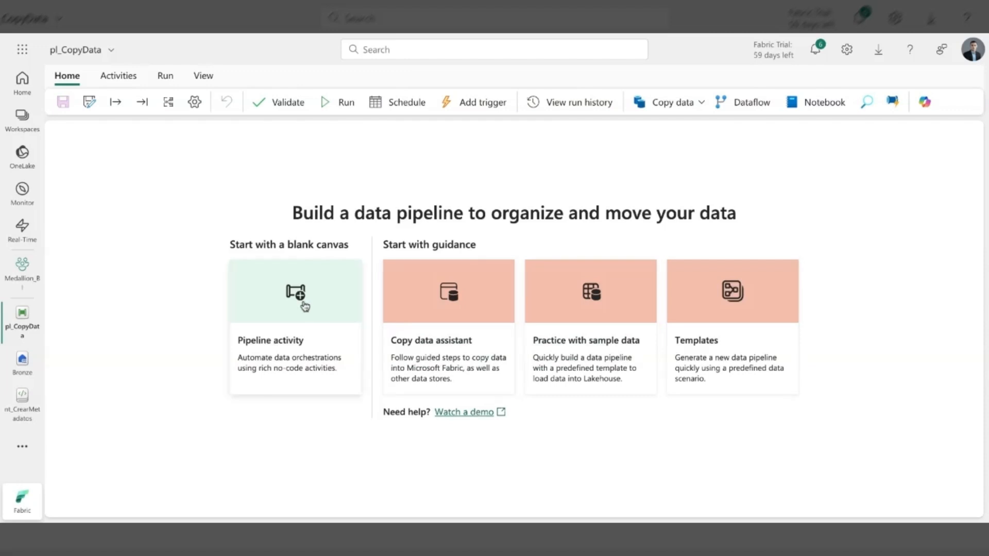
# - Add a Lookup activity to the blank pipeline canvas, shift it slightly up and rename it Lookup
pyautogui.click(269, 309)
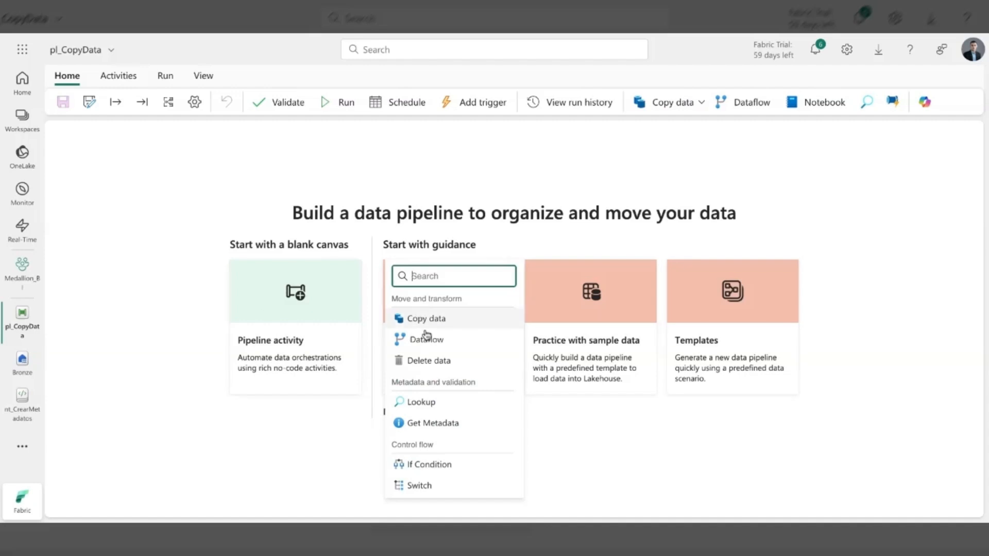
pyautogui.scroll(-4, 447, 411)
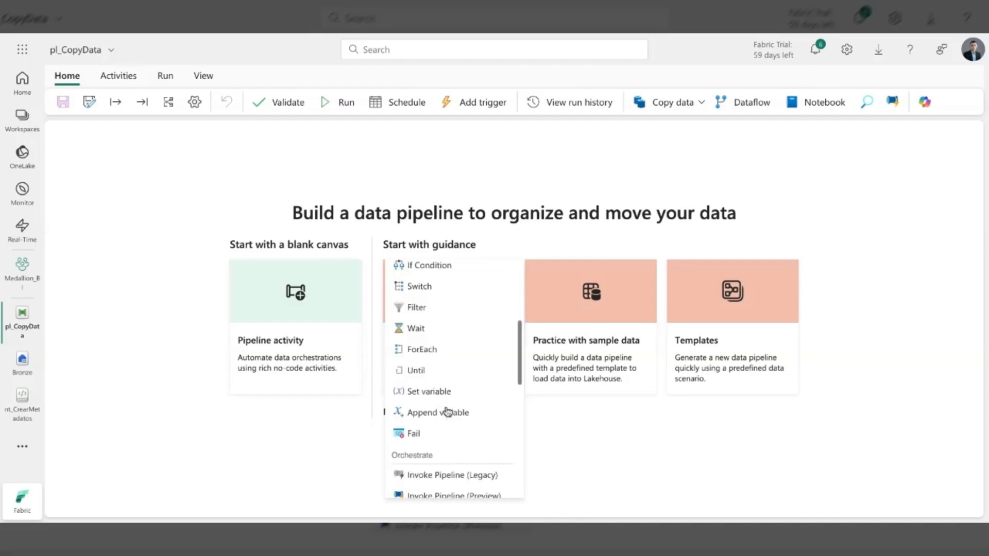
pyautogui.scroll(4, 447, 411)
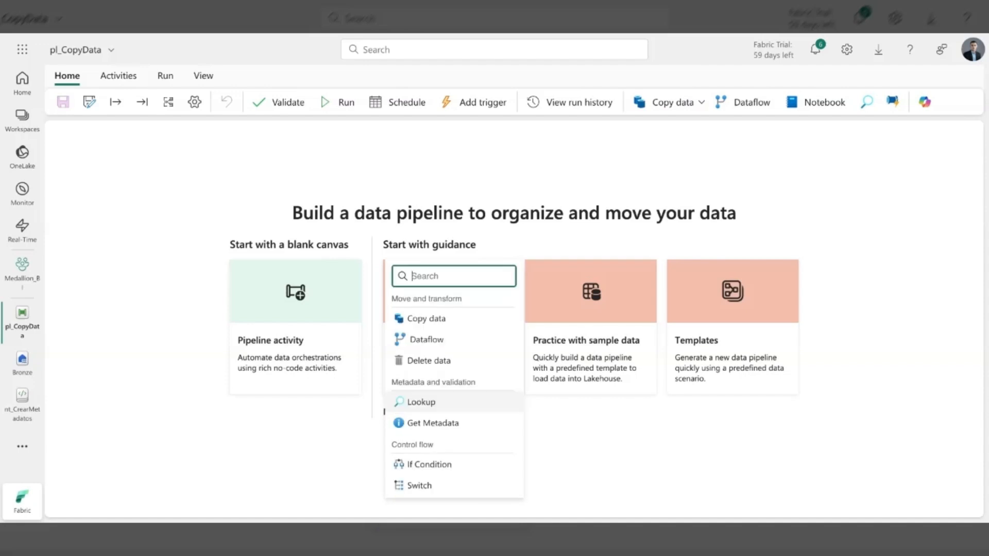
pyautogui.click(426, 407)
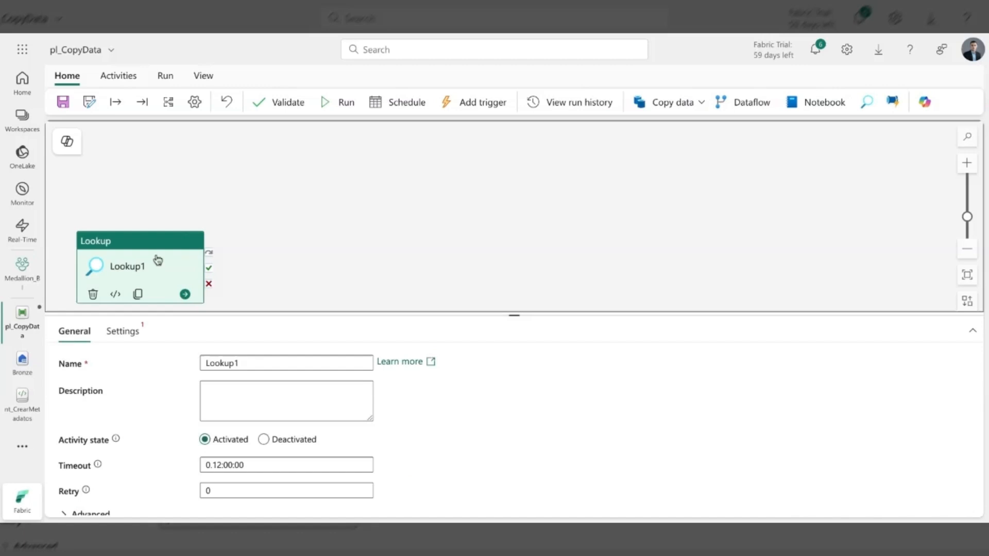
pyautogui.moveTo(157, 261); pyautogui.dragTo(185, 219)
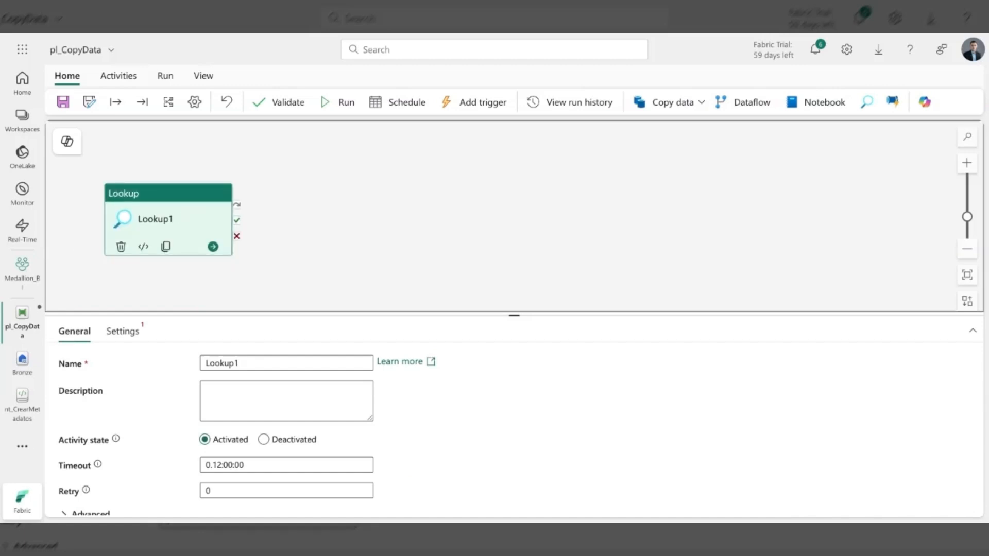
pyautogui.click(251, 363)
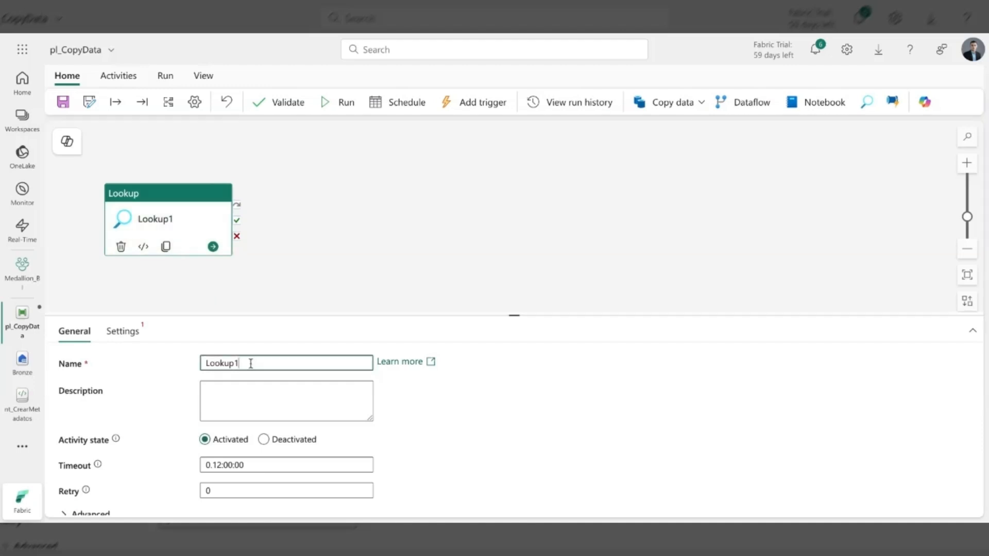
pyautogui.press('BackSpace')
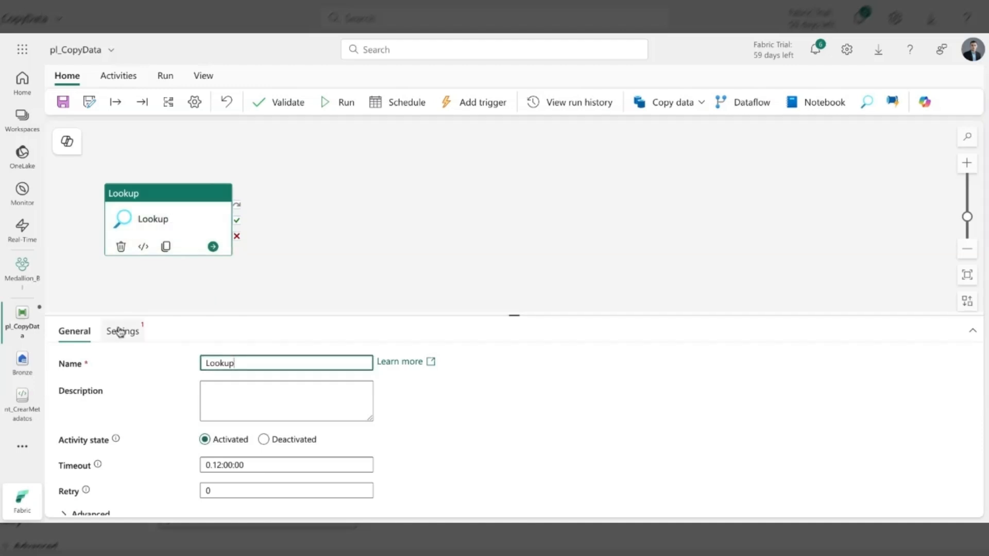
# - Configure the Lookup activity to read all rows of dbo.metadata through the Bronze connection, with First row only turned off
pyautogui.click(119, 332)
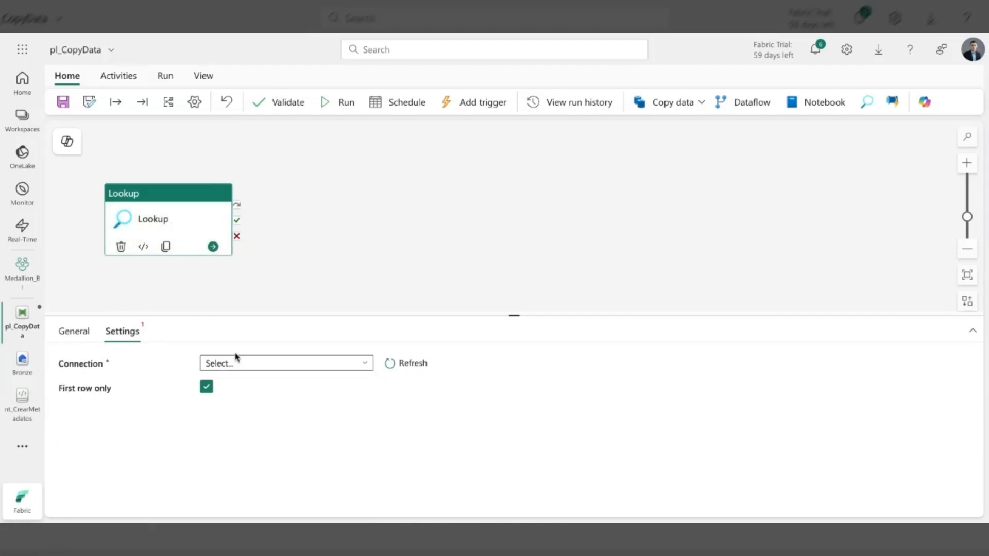
pyautogui.click(263, 368)
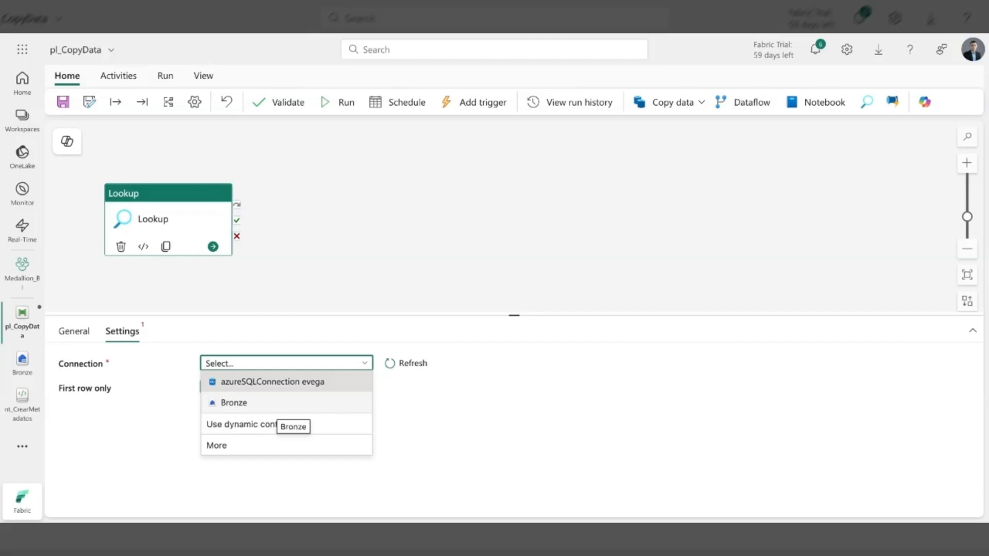
pyautogui.click(235, 404)
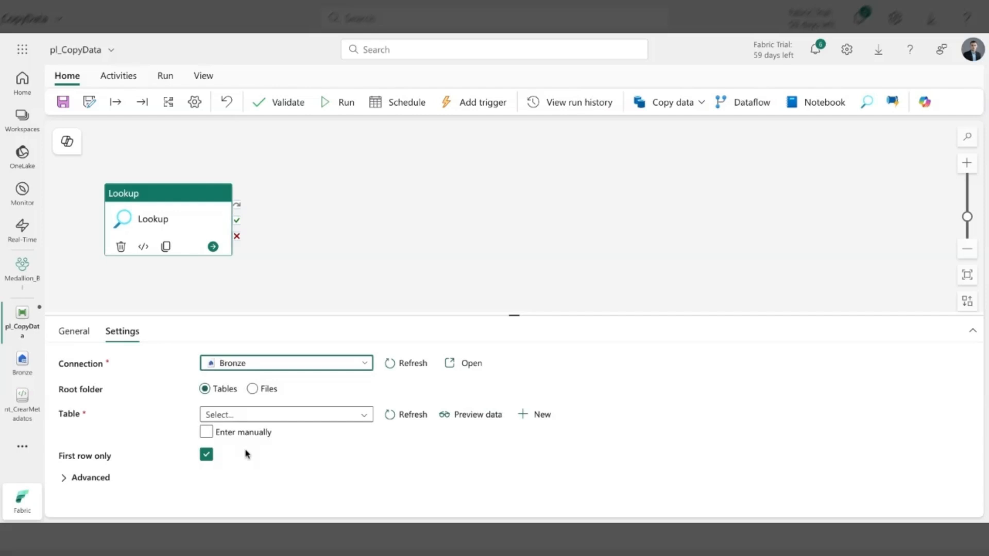
pyautogui.click(266, 422)
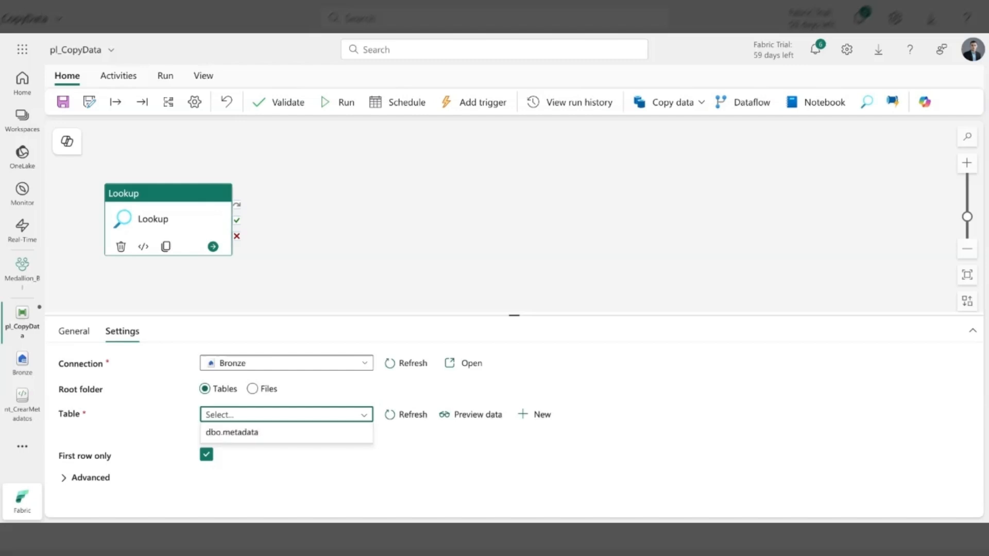
pyautogui.click(264, 437)
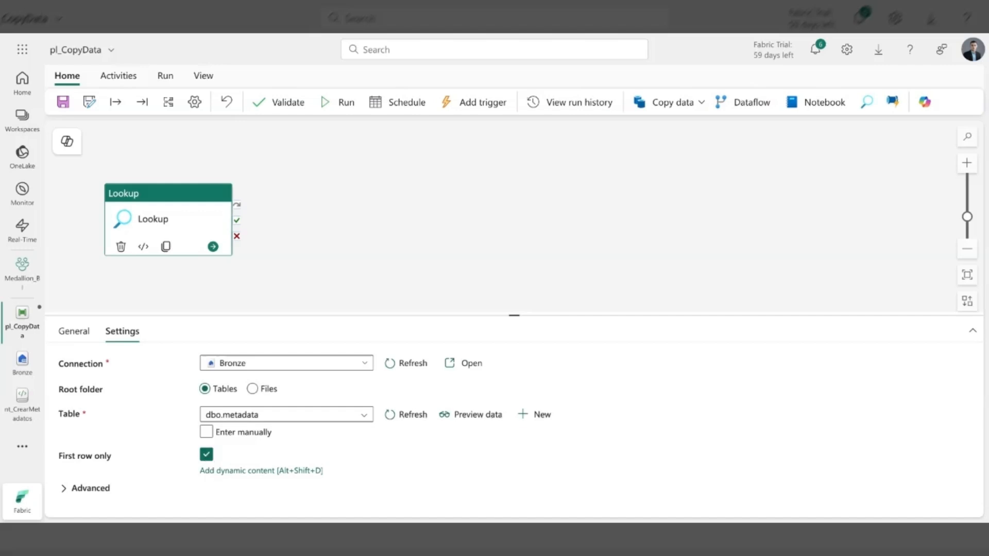
pyautogui.click(206, 454)
pyautogui.click(273, 451)
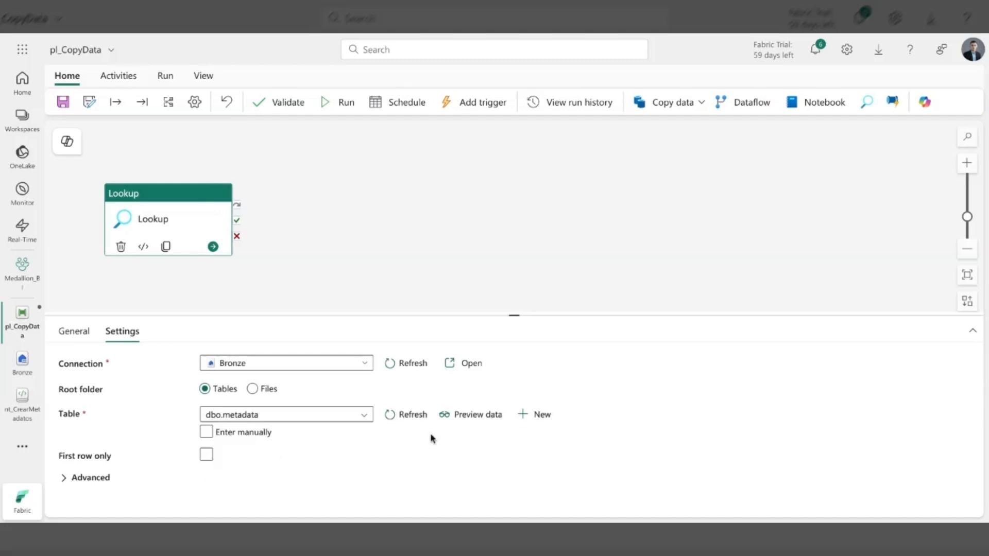
# - Preview the dbo.metadata rows returned for the Lookup activity, and close the preview
pyautogui.click(480, 420)
pyautogui.click(479, 418)
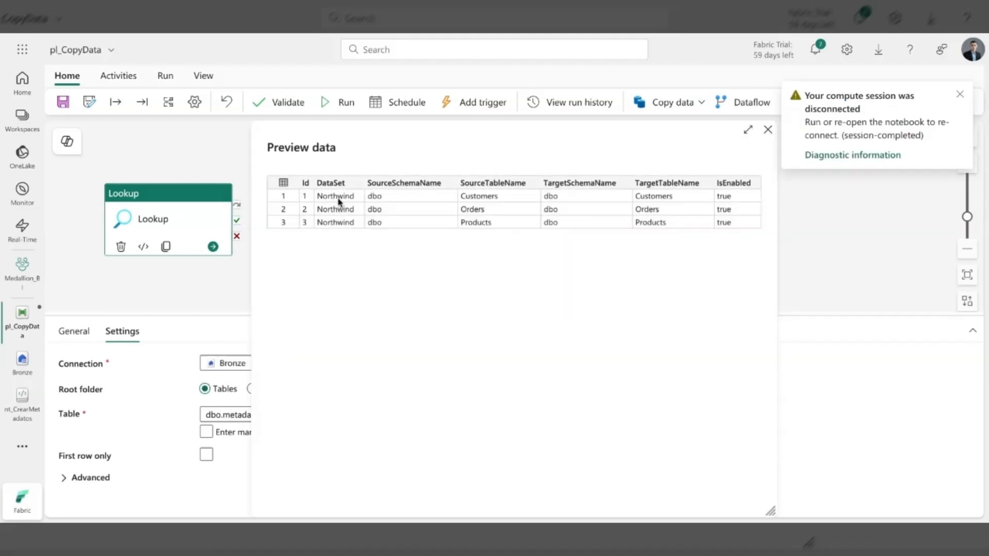
pyautogui.click(768, 132)
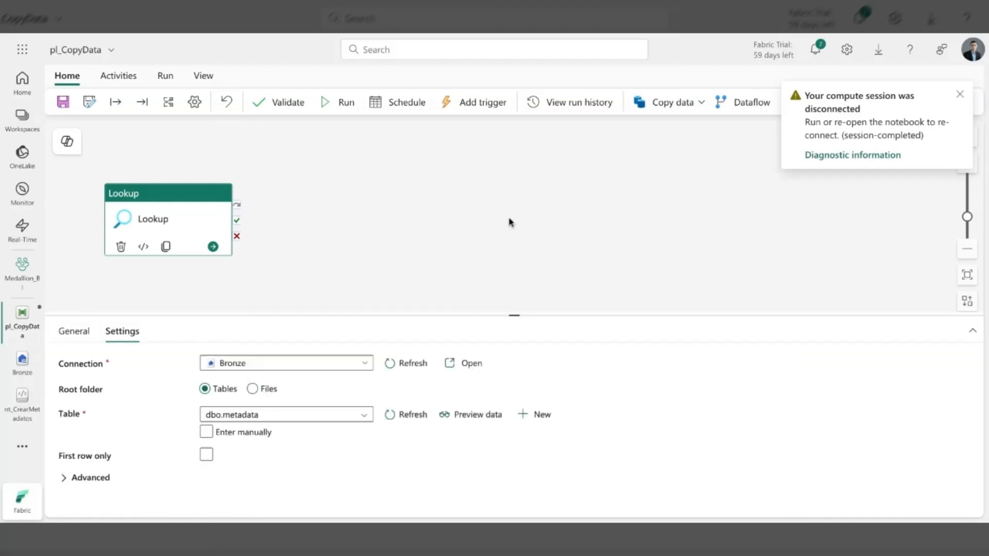
pyautogui.click(405, 220)
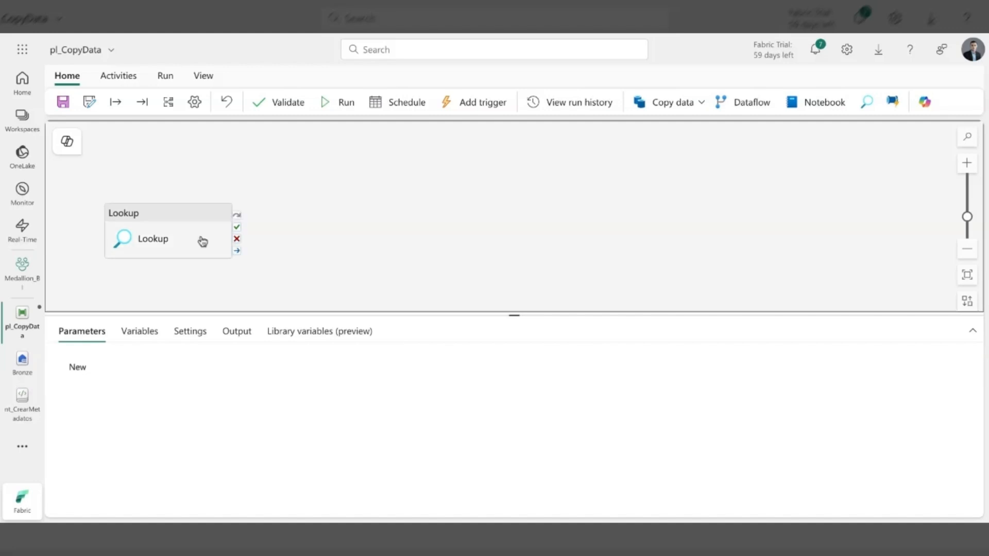
pyautogui.click(203, 242)
pyautogui.click(406, 229)
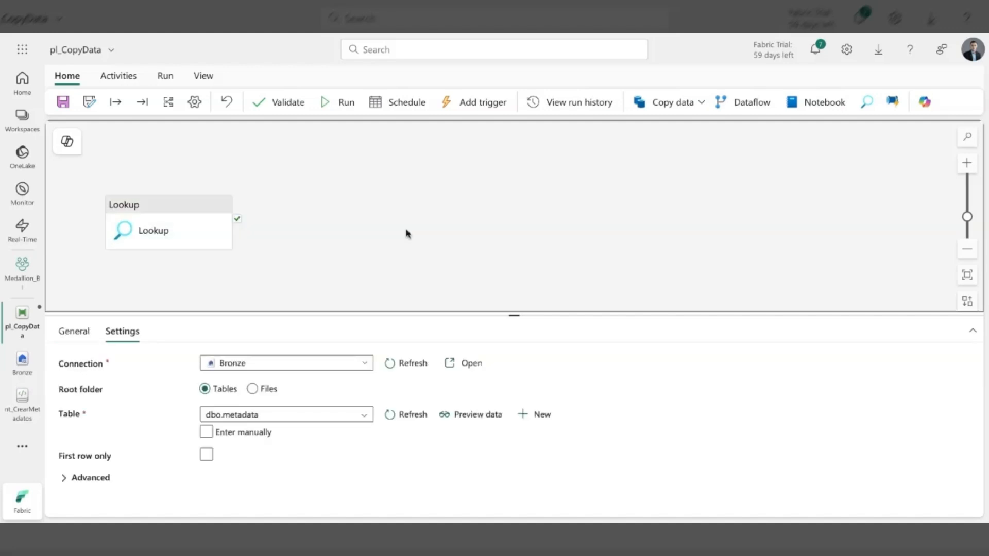
# - Add a ForEach activity to the pipeline and rename it ForEach
pyautogui.click(119, 79)
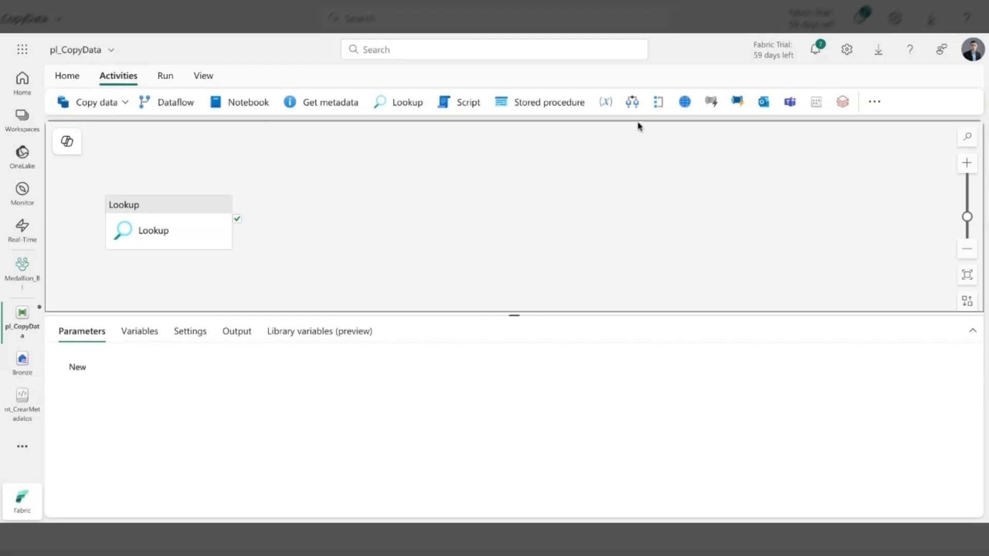
pyautogui.click(660, 104)
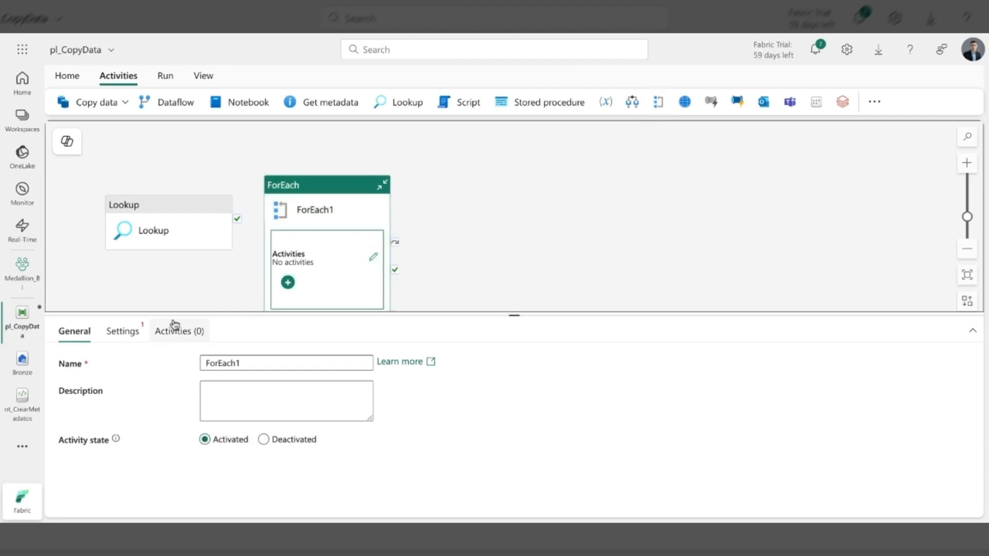
pyautogui.click(131, 333)
pyautogui.click(76, 335)
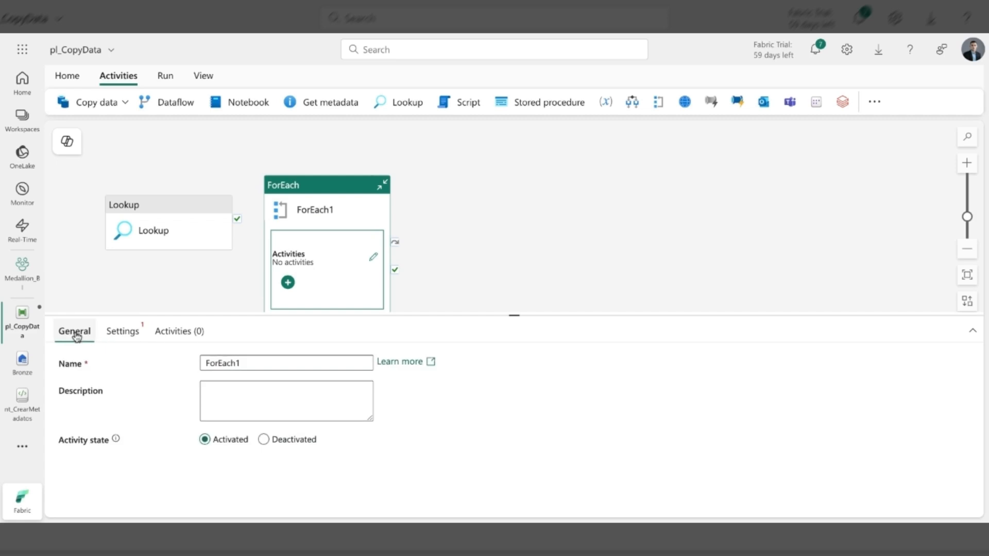
pyautogui.click(263, 365)
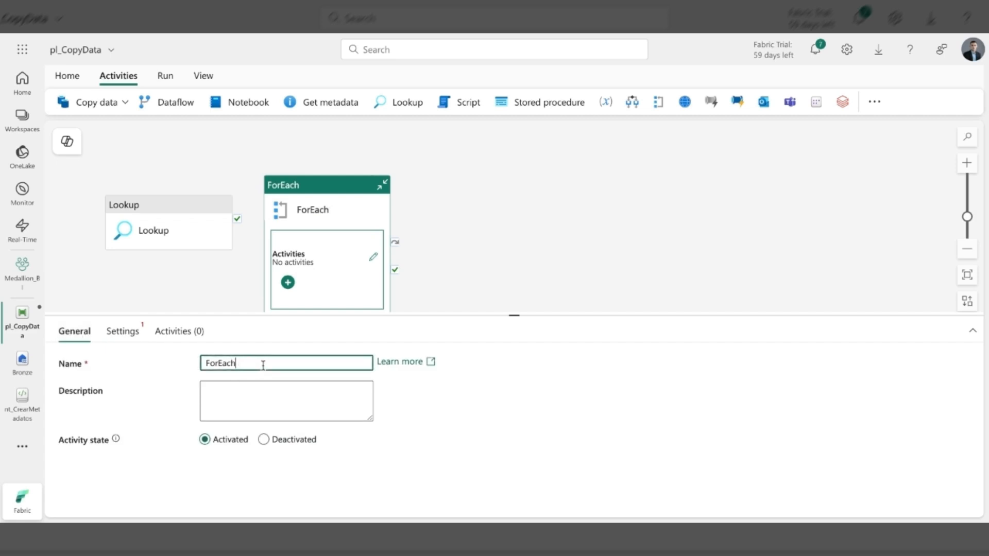
# - Connect the Lookup activity's success output to the ForEach activity
pyautogui.click(118, 332)
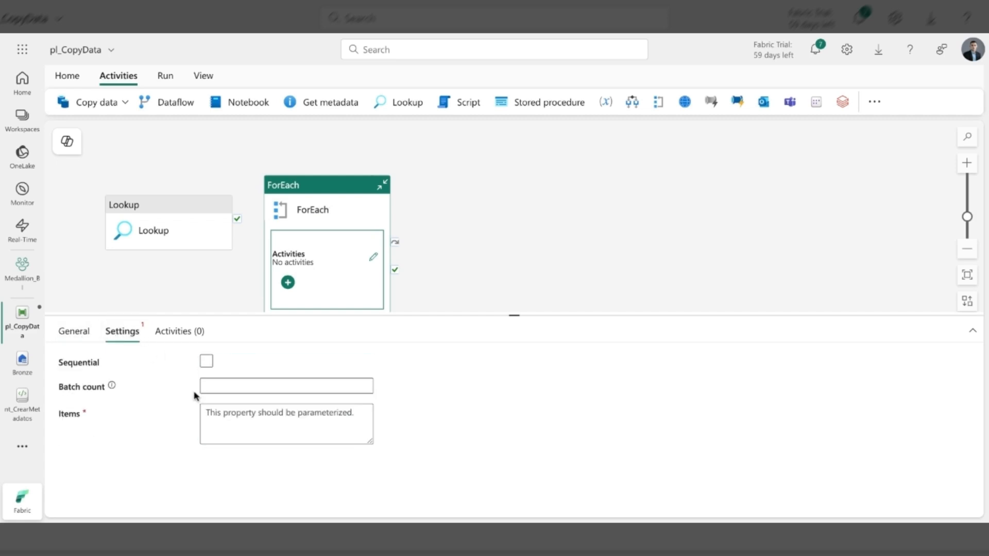
pyautogui.click(224, 293)
pyautogui.moveTo(238, 223)
pyautogui.moveTo(239, 222); pyautogui.dragTo(279, 229)
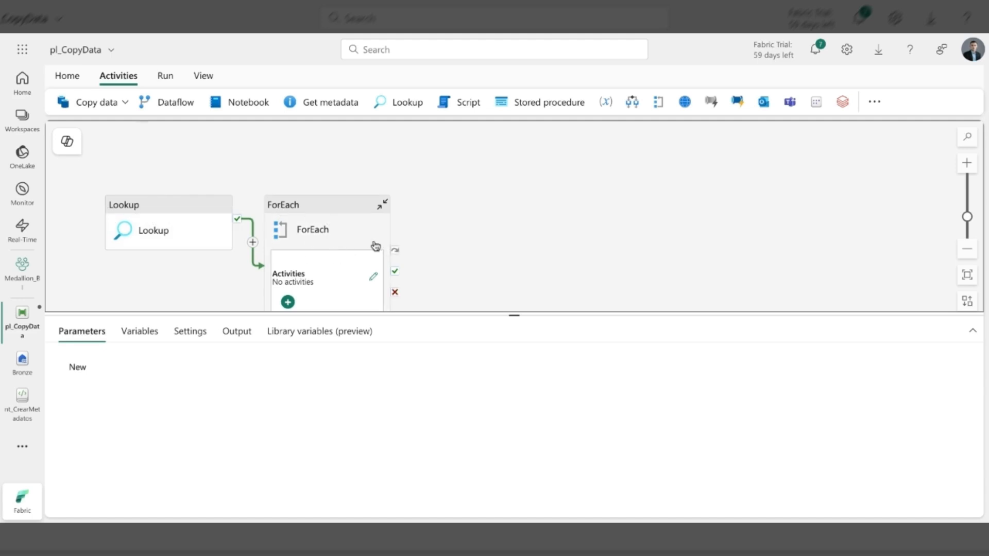
# - Set the ForEach activity's batch count to 50
pyautogui.click(353, 210)
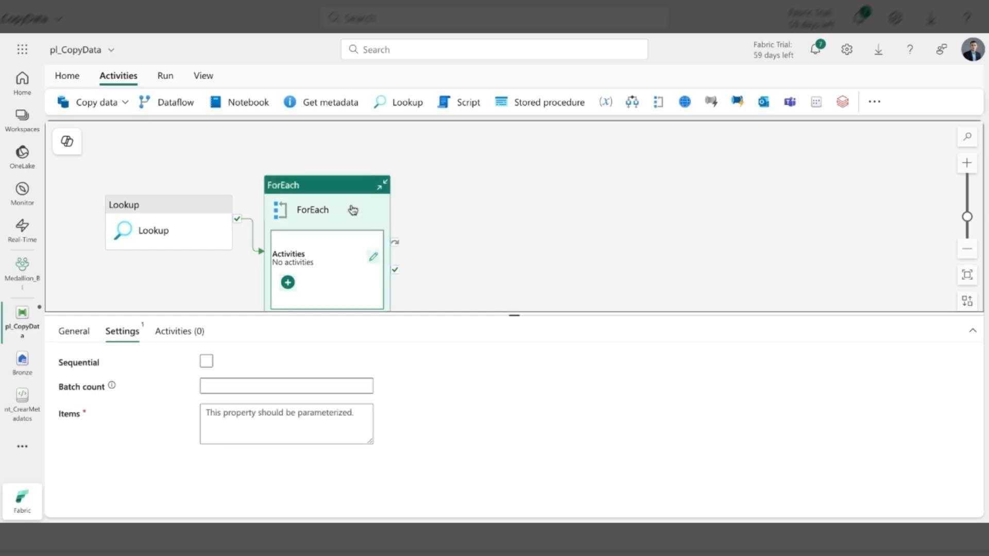
pyautogui.click(224, 384)
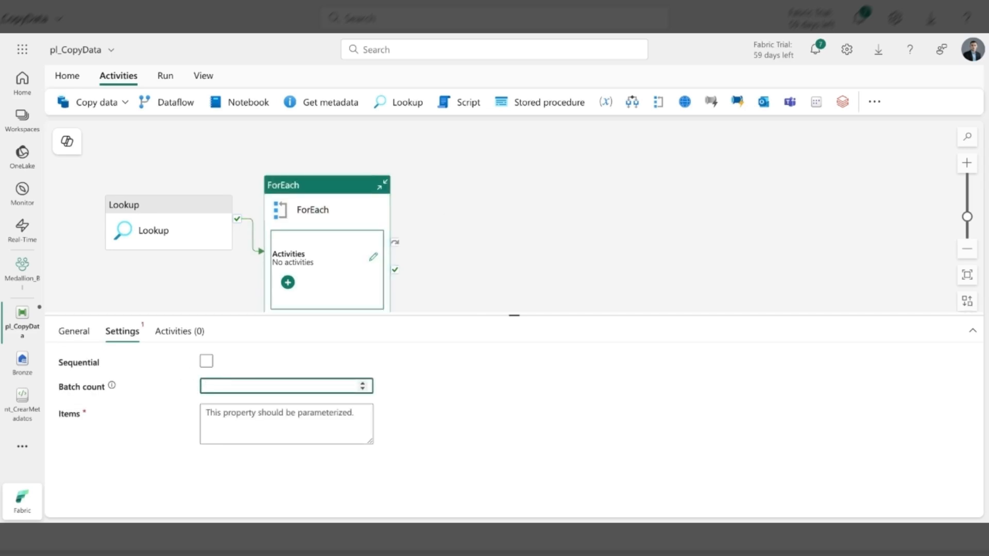
pyautogui.write('50')
pyautogui.click(236, 412)
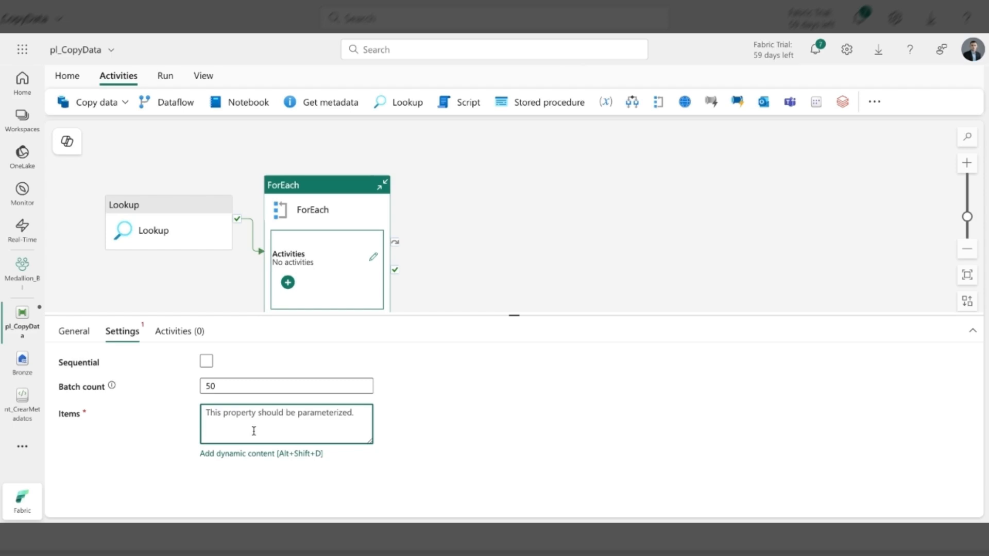
pyautogui.click(253, 455)
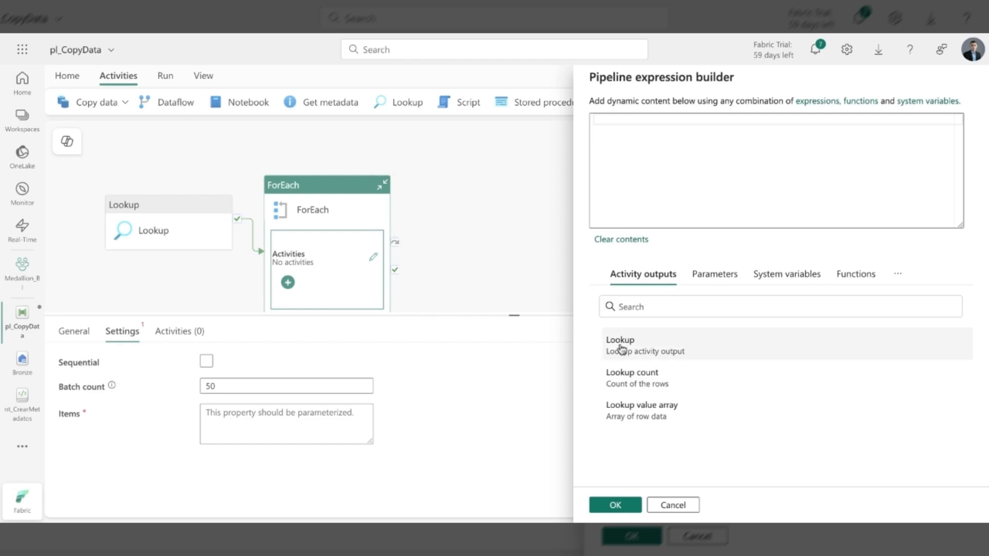
pyautogui.click(640, 353)
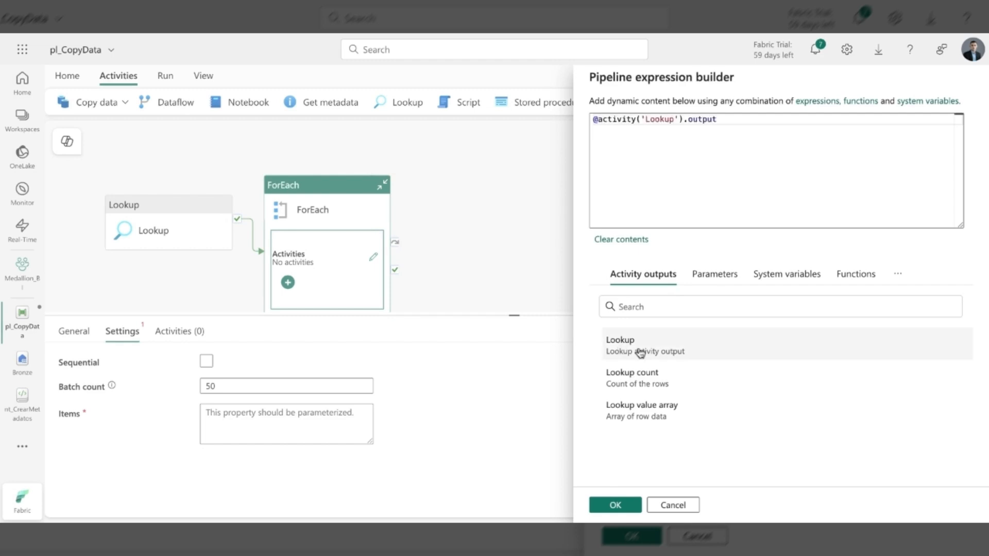
pyautogui.click(722, 122)
pyautogui.write('.')
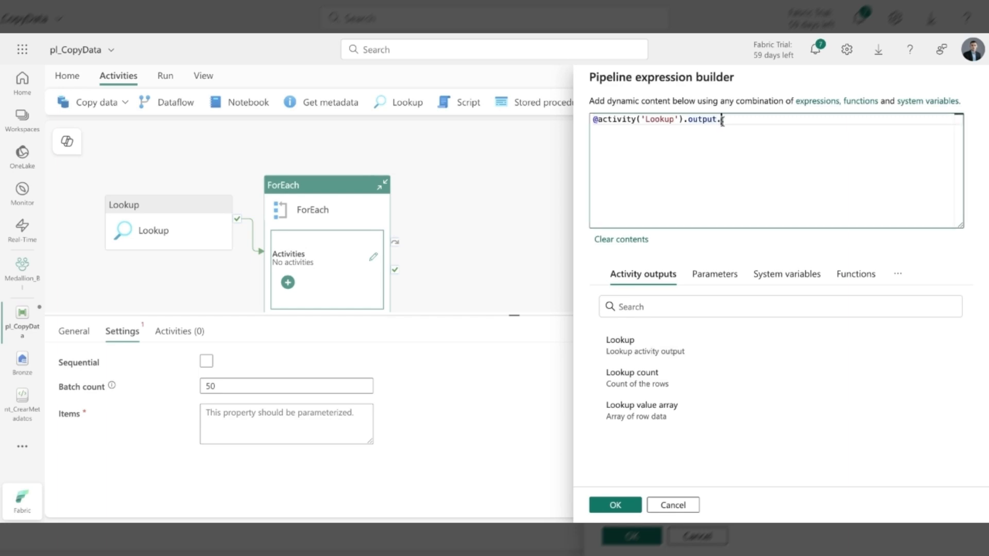
pyautogui.write('va')
pyautogui.press('Tab')
pyautogui.click(617, 506)
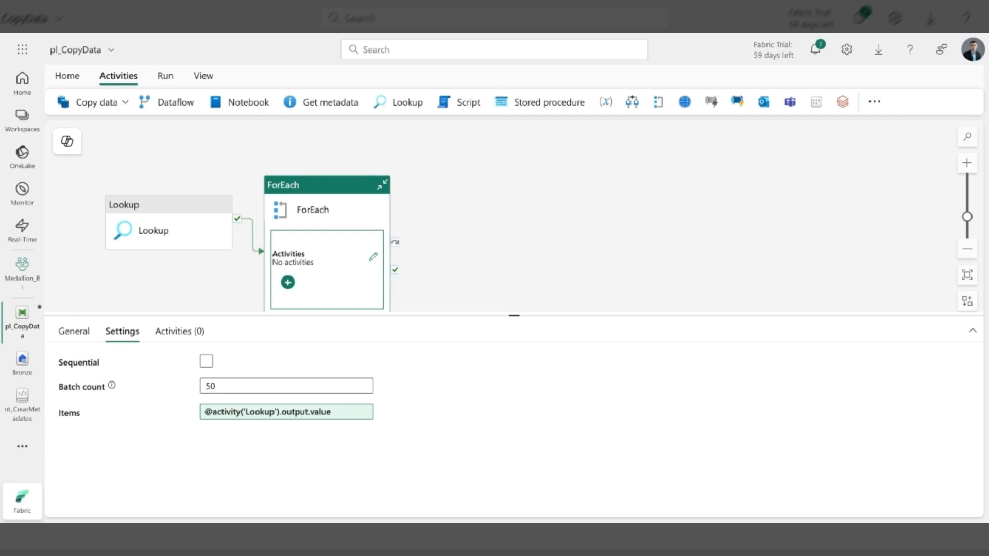
# - Add a Copy data activity inside the ForEach loop and rename it Copy data
pyautogui.click(287, 283)
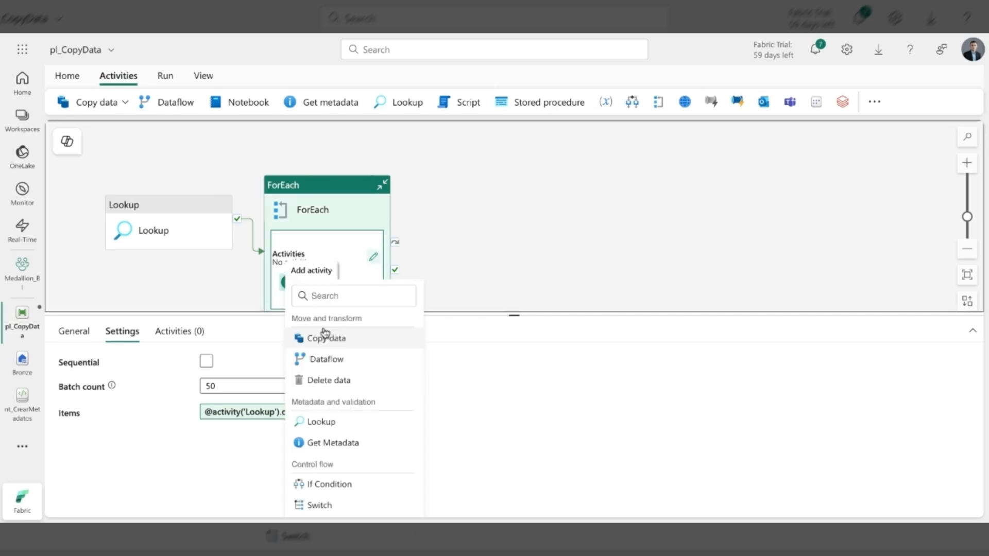
pyautogui.click(327, 338)
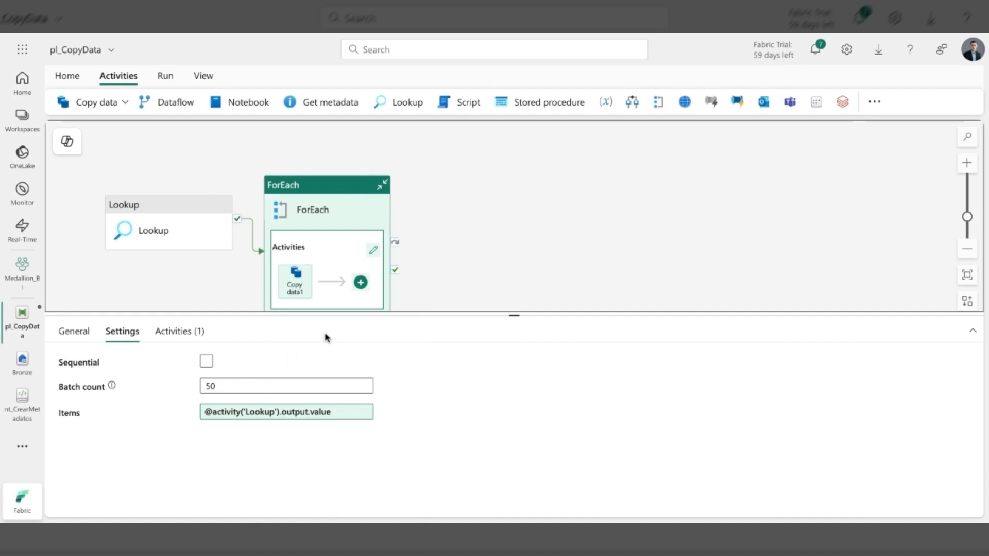
pyautogui.click(294, 289)
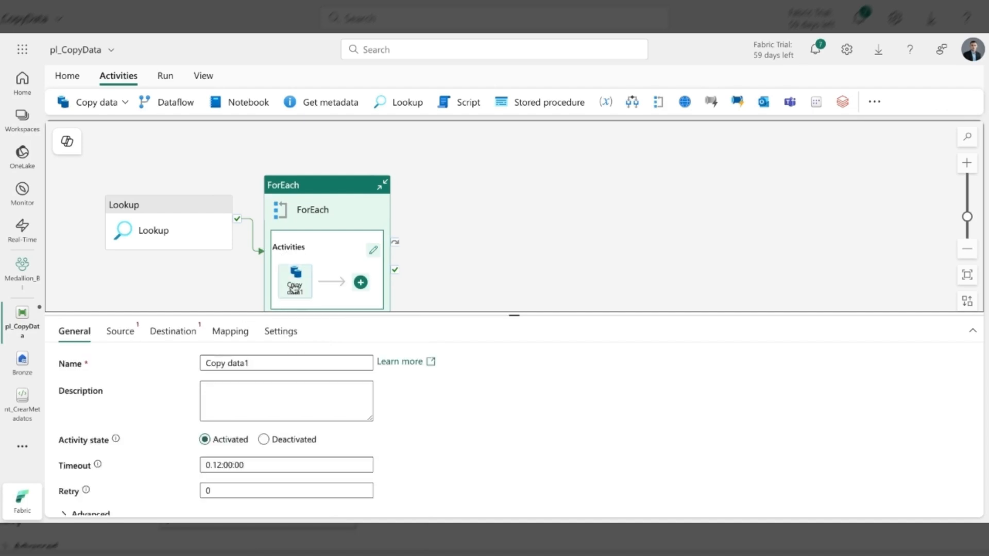
pyautogui.click(256, 360)
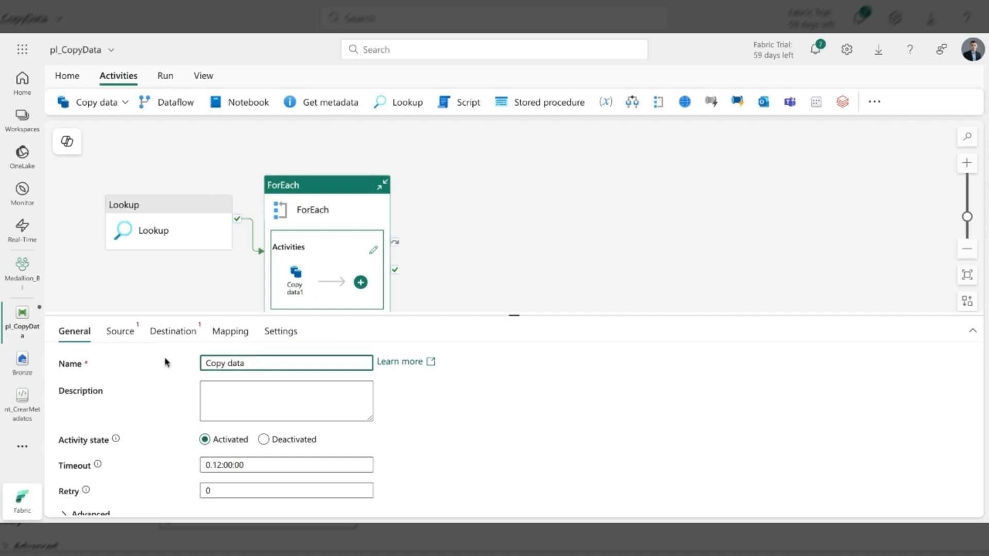
# - Examine the connection settings and credential fields for a new Azure SQL database source of the copy activity, and discard the form
pyautogui.click(118, 336)
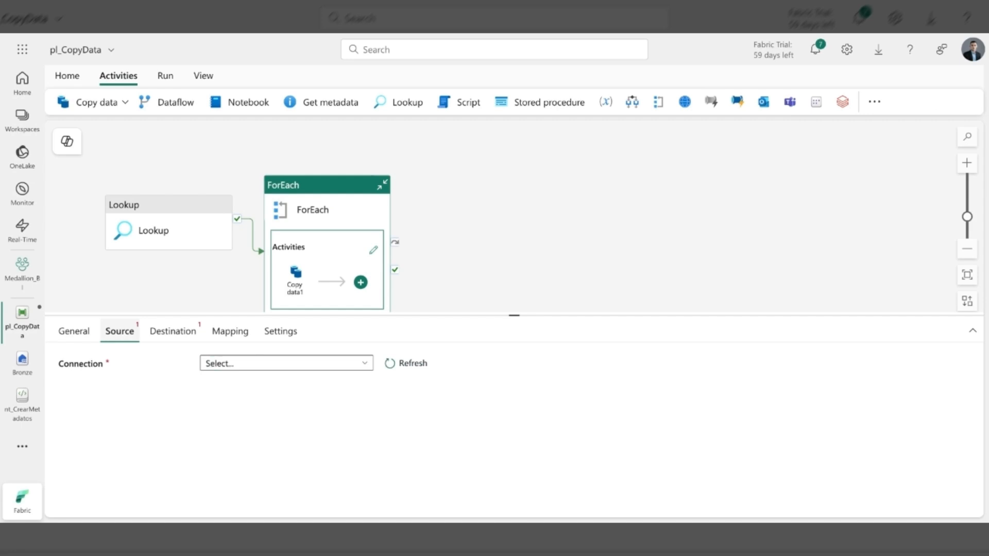
pyautogui.click(264, 368)
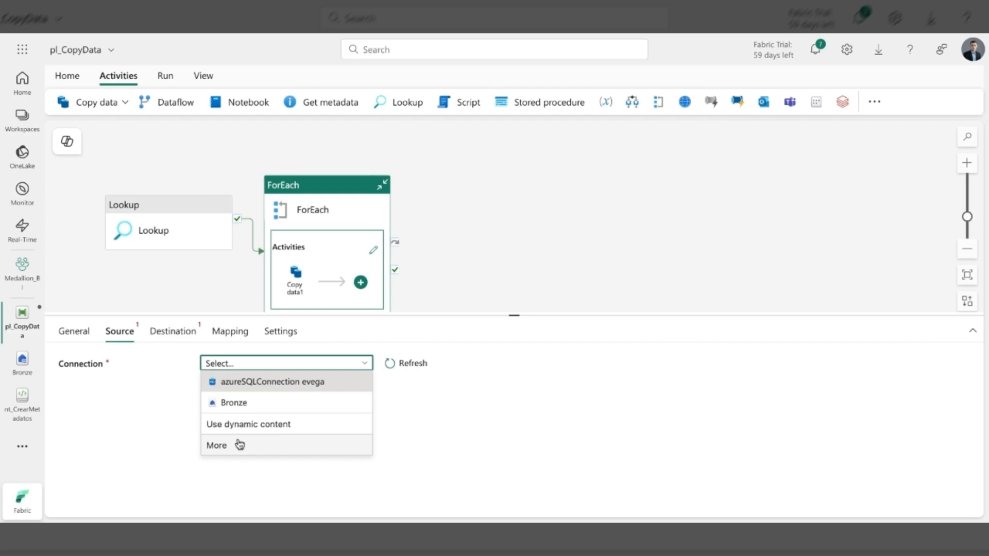
pyautogui.click(239, 446)
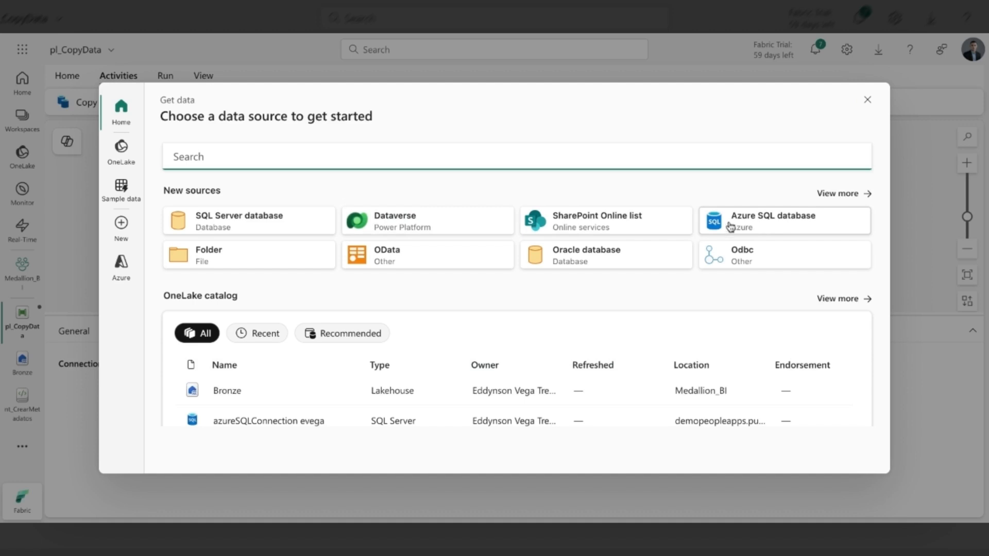
pyautogui.click(755, 227)
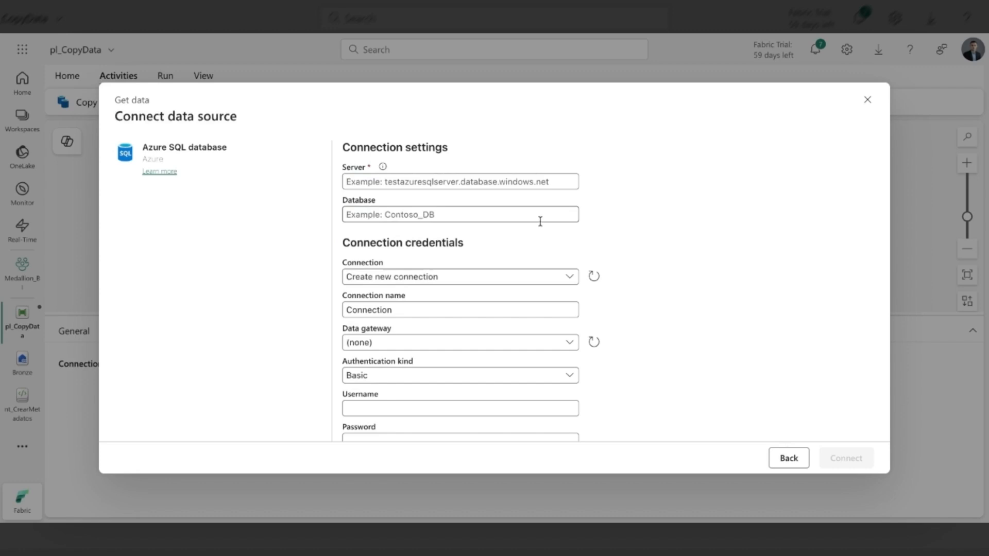
pyautogui.click(369, 183)
pyautogui.click(392, 213)
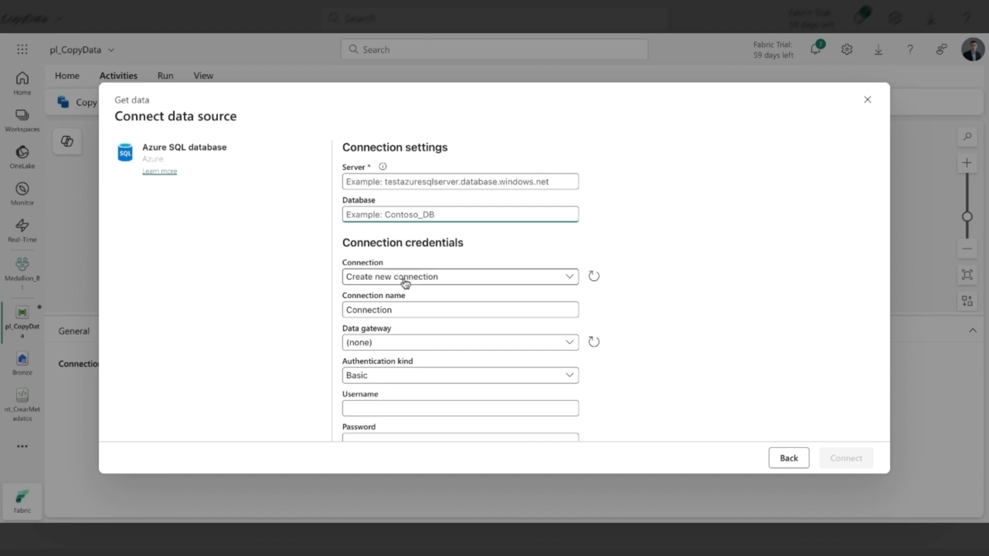
pyautogui.scroll(-2, 395, 401)
pyautogui.click(378, 338)
pyautogui.press('Tab')
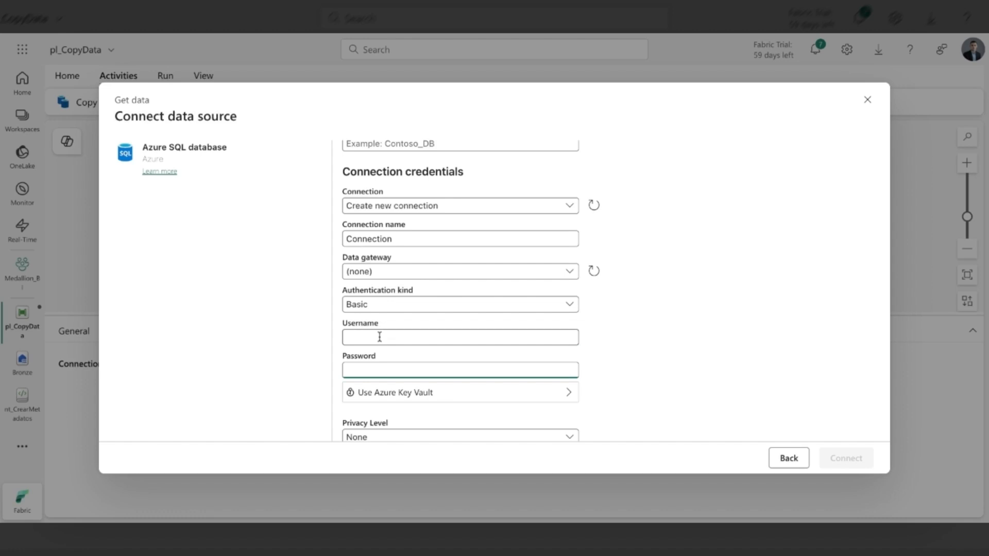
pyautogui.scroll(2, 380, 336)
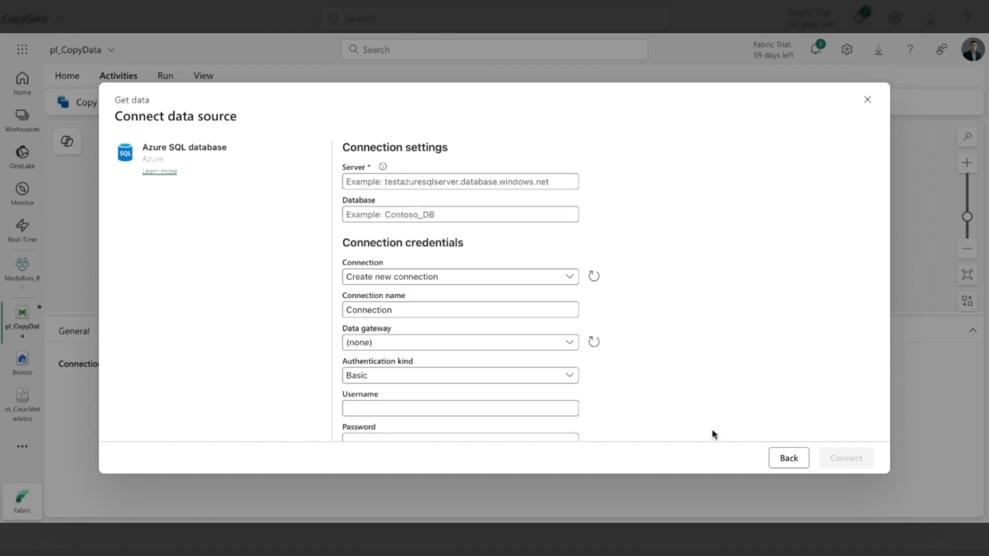
pyautogui.click(788, 459)
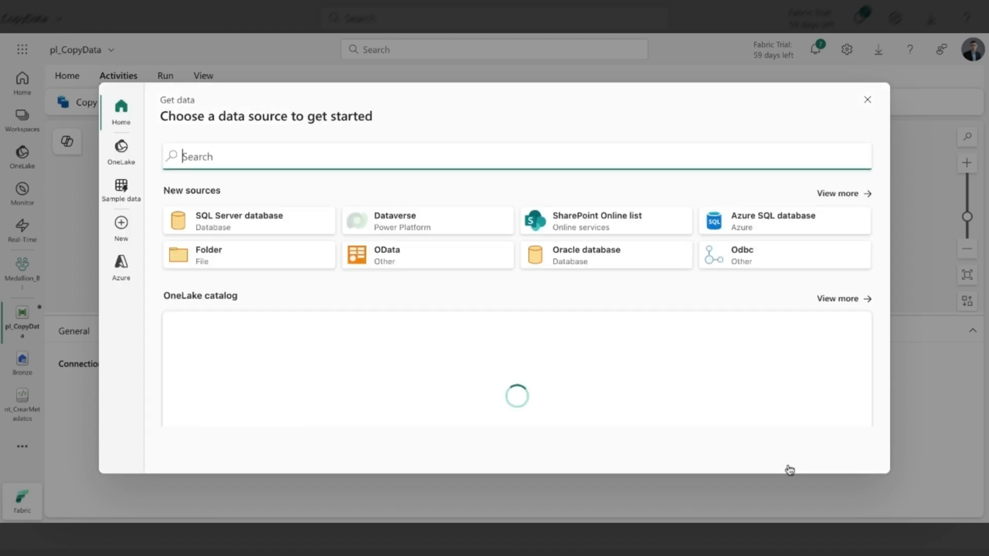
pyautogui.click(897, 85)
pyautogui.click(867, 100)
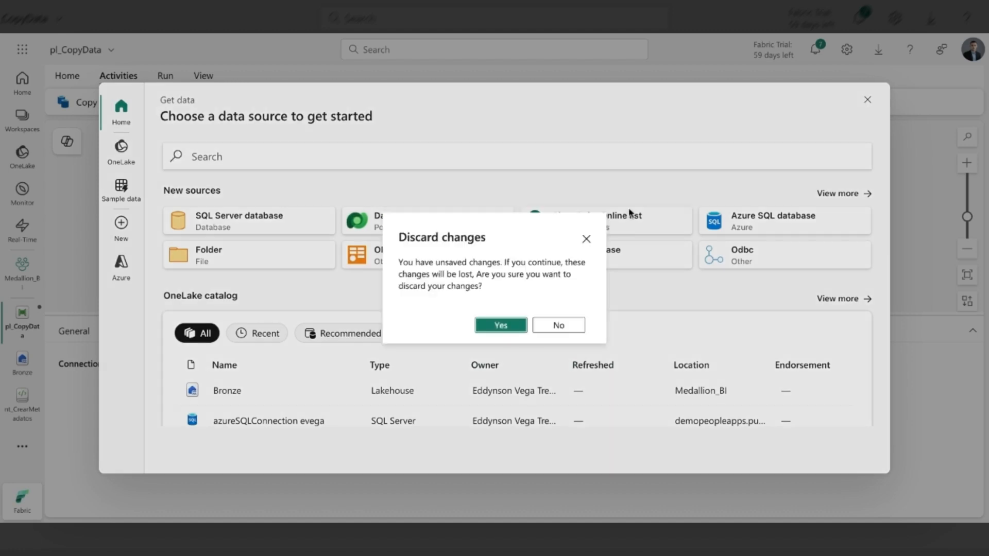
pyautogui.click(560, 326)
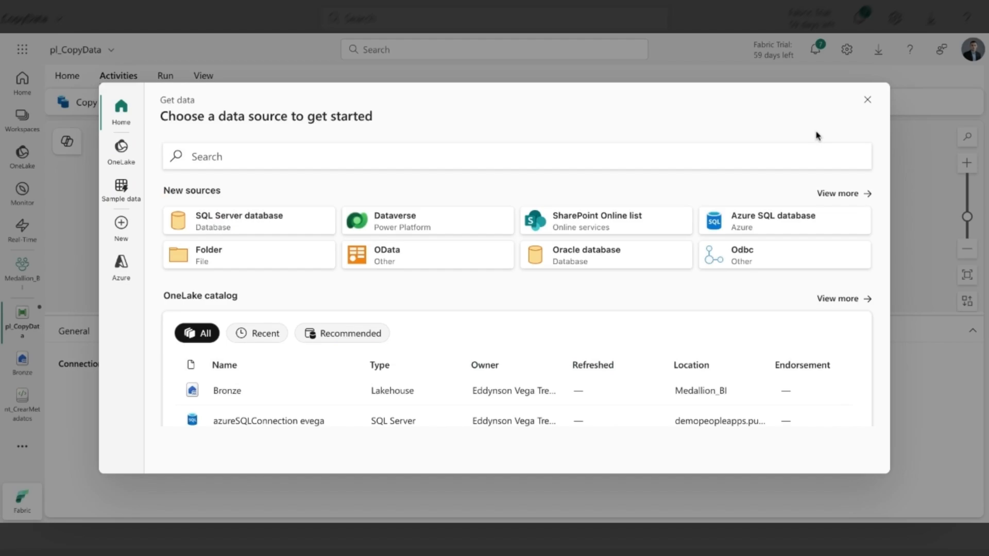
pyautogui.press('Escape')
pyautogui.click(506, 326)
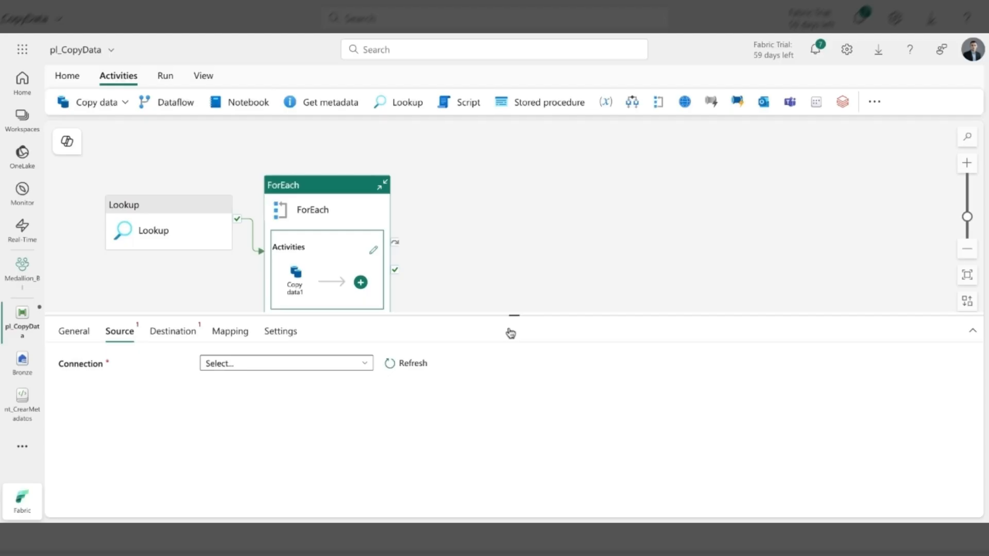
# - Set the copy activity's source to the existing azureSQLConnection with connection type Azure SQL Database
pyautogui.click(282, 362)
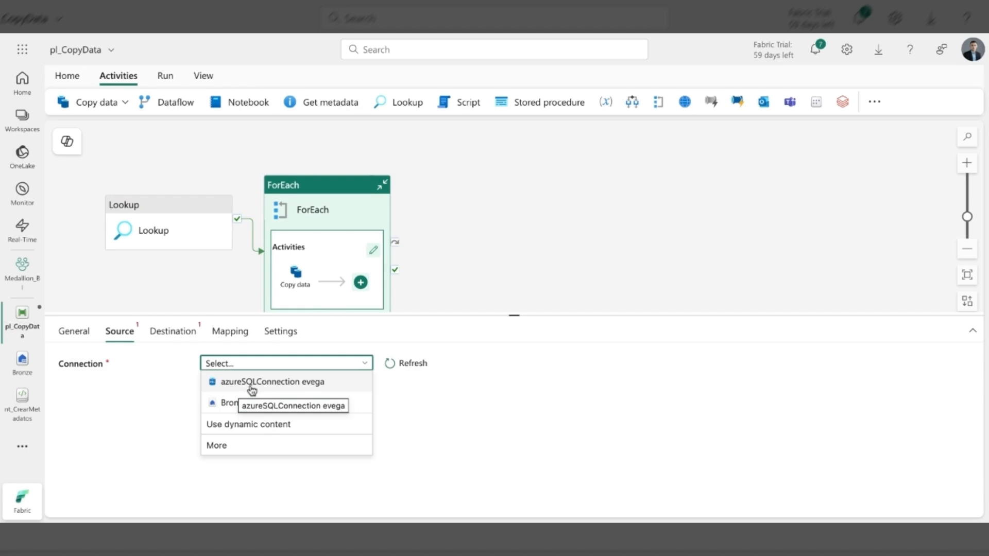
pyautogui.click(252, 384)
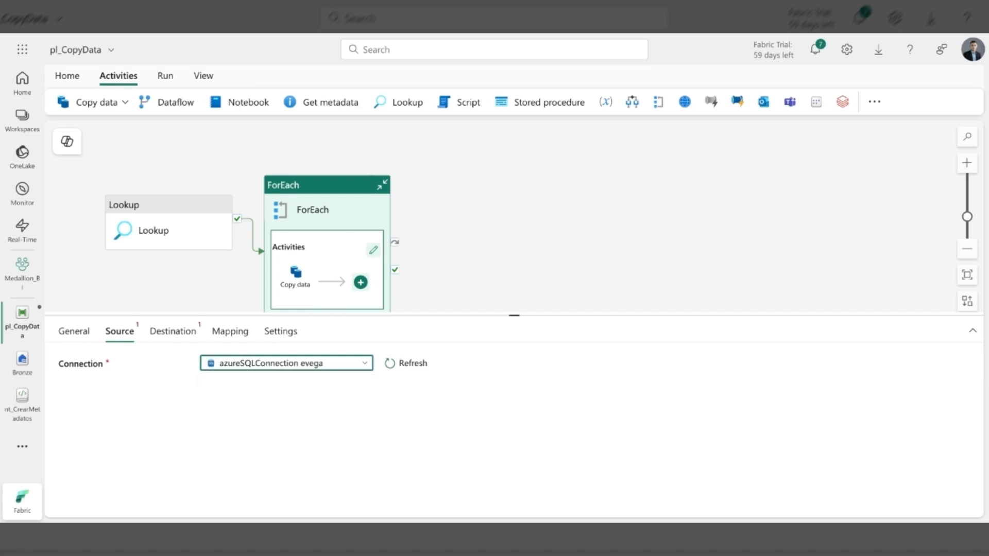
pyautogui.click(275, 390)
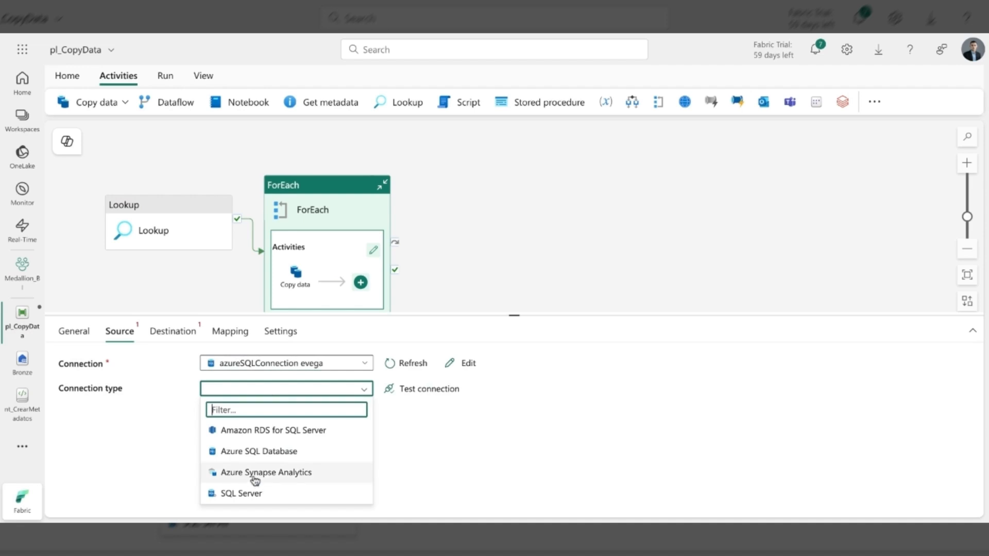
pyautogui.click(255, 456)
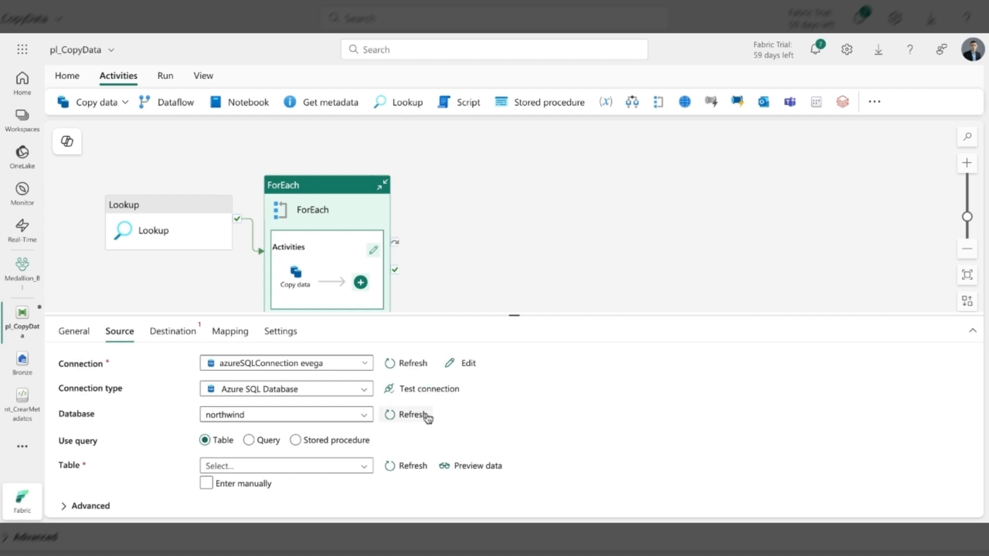
# - Switch the source table to manual entry of schema and table names
pyautogui.scroll(-1, 428, 419)
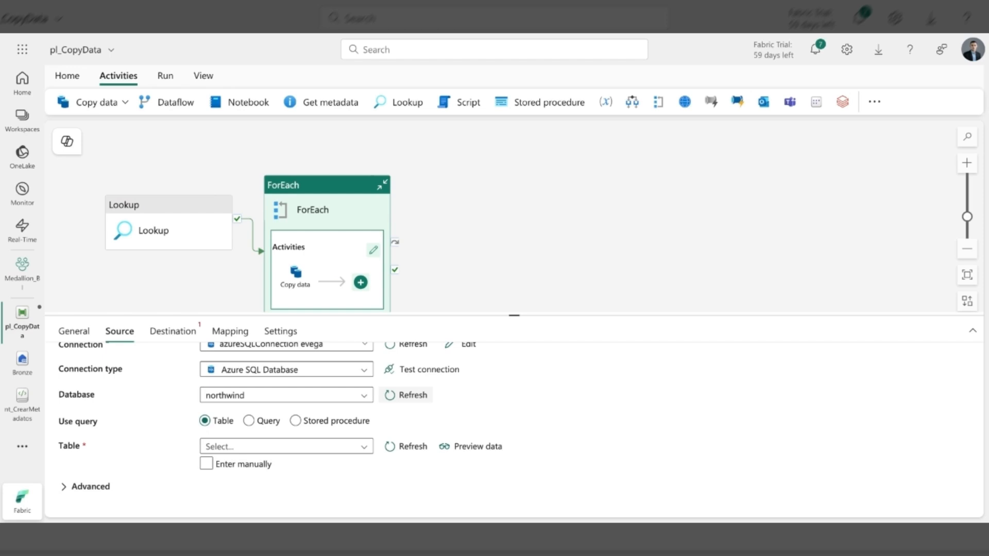
pyautogui.click(273, 447)
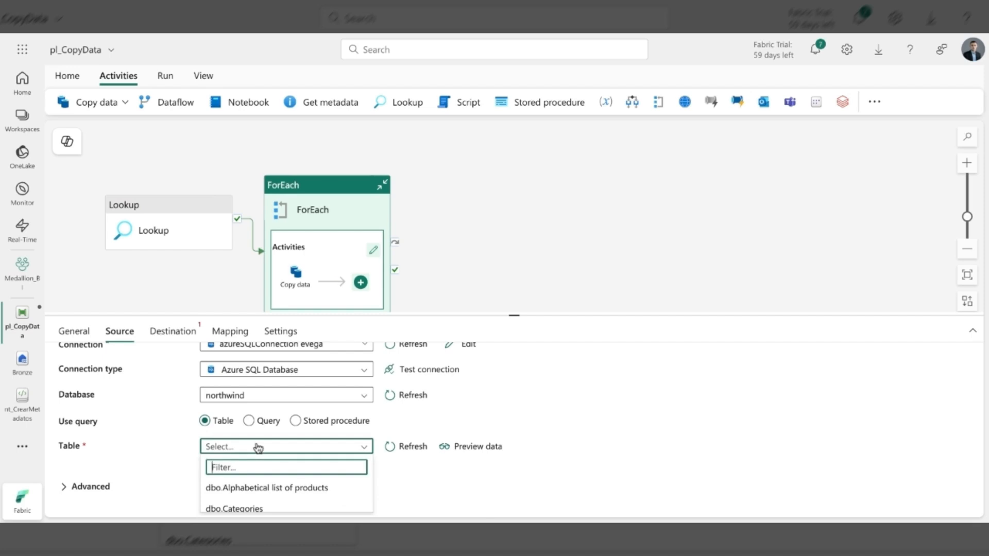
pyautogui.click(439, 427)
pyautogui.click(206, 465)
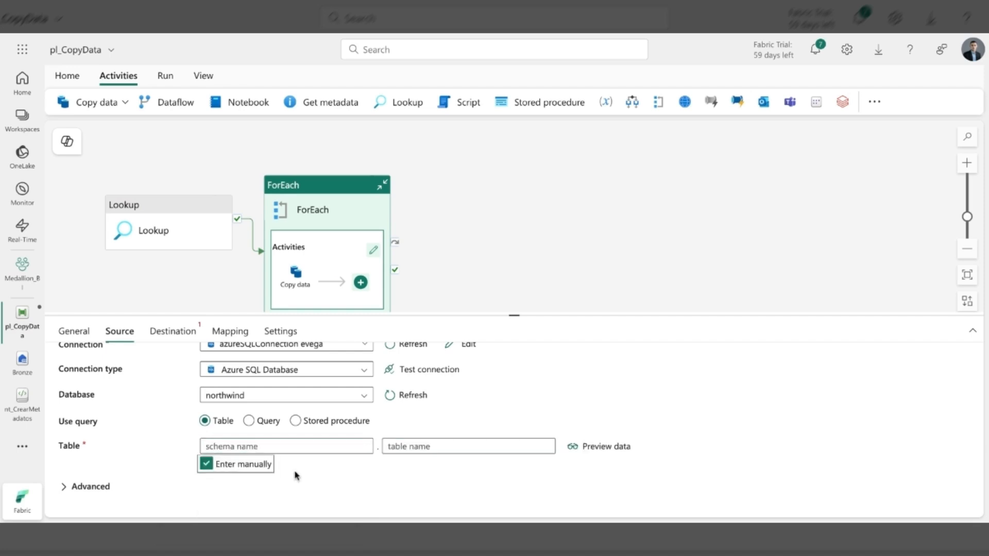
pyautogui.click(238, 447)
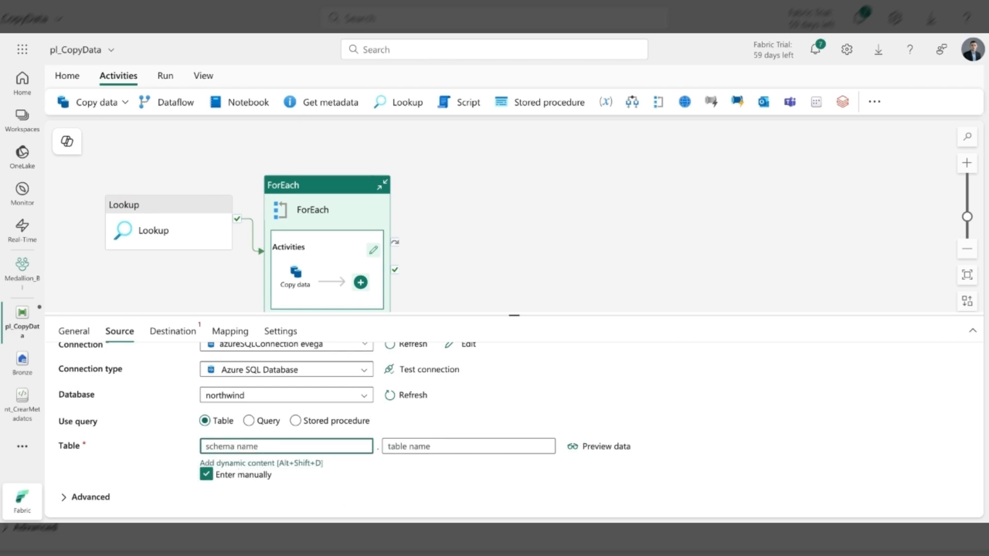
pyautogui.click(256, 465)
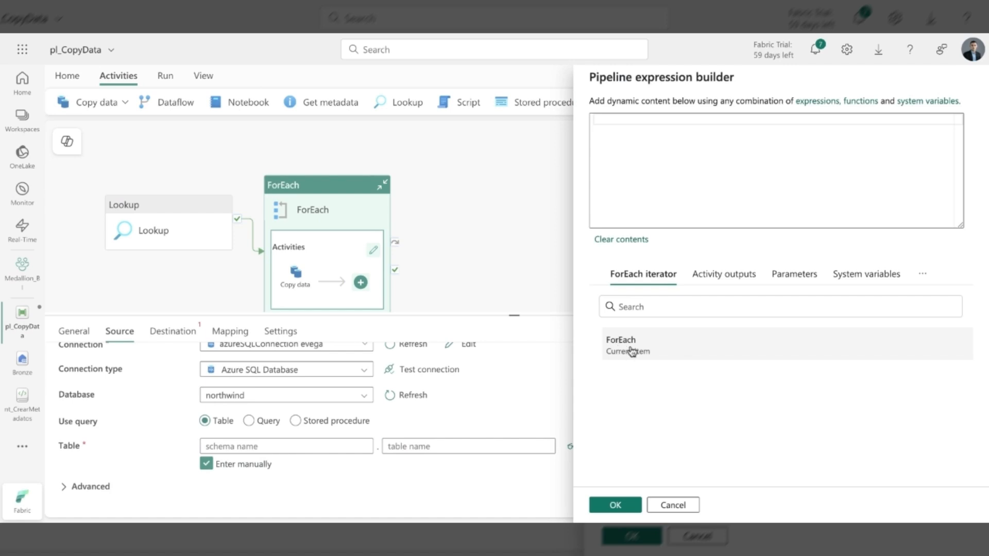
pyautogui.click(631, 352)
pyautogui.click(628, 119)
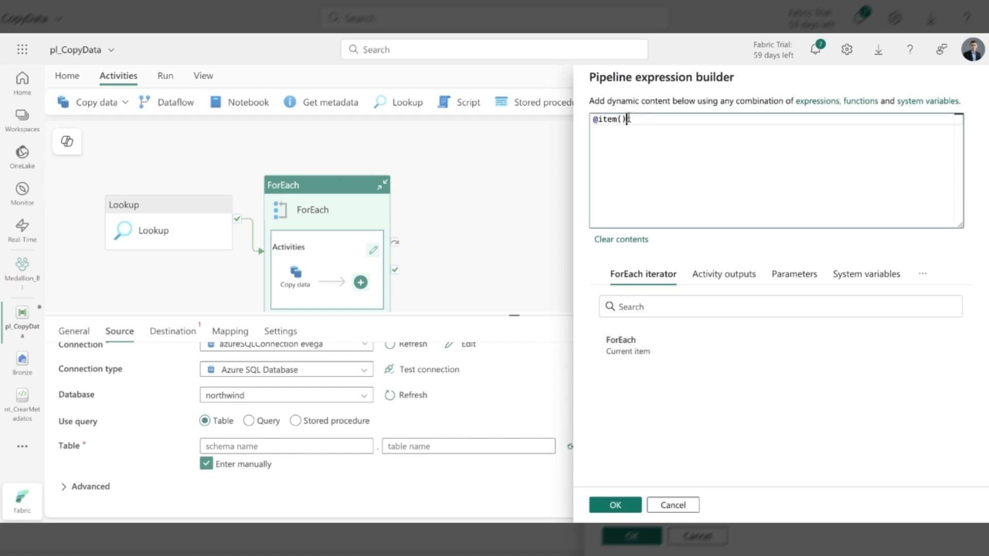
pyautogui.write('.')
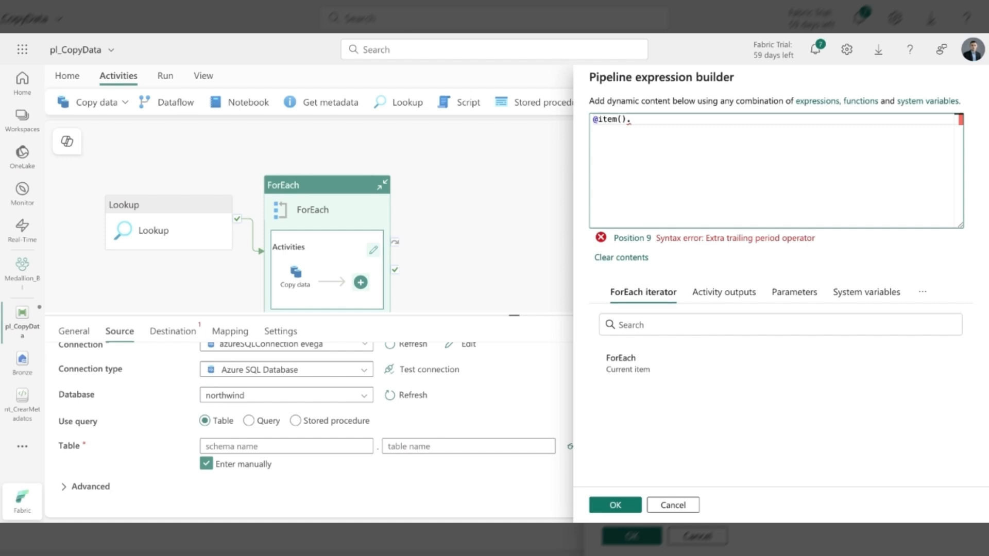
pyautogui.write('SourceScheman')
pyautogui.press('BackSpace')
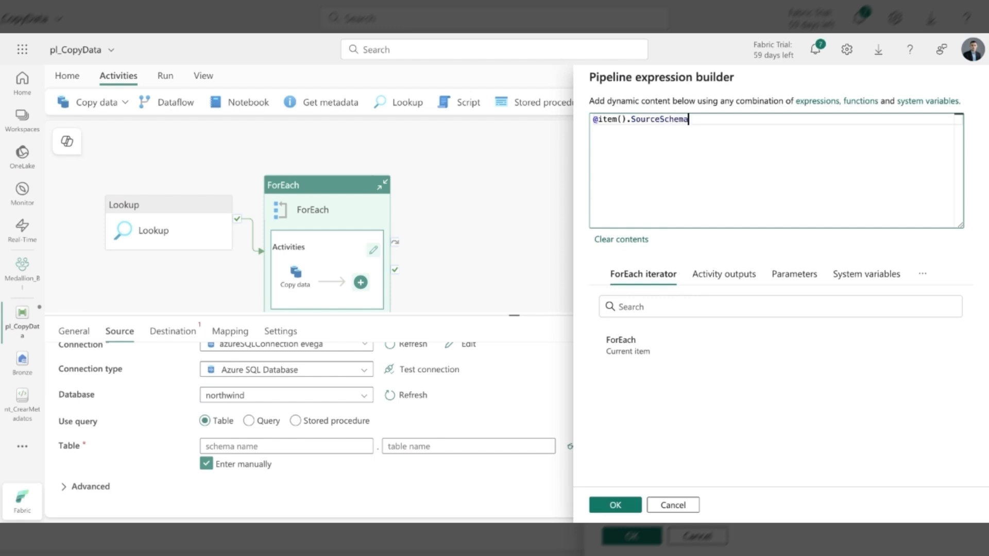
pyautogui.write('Name')
pyautogui.click(613, 506)
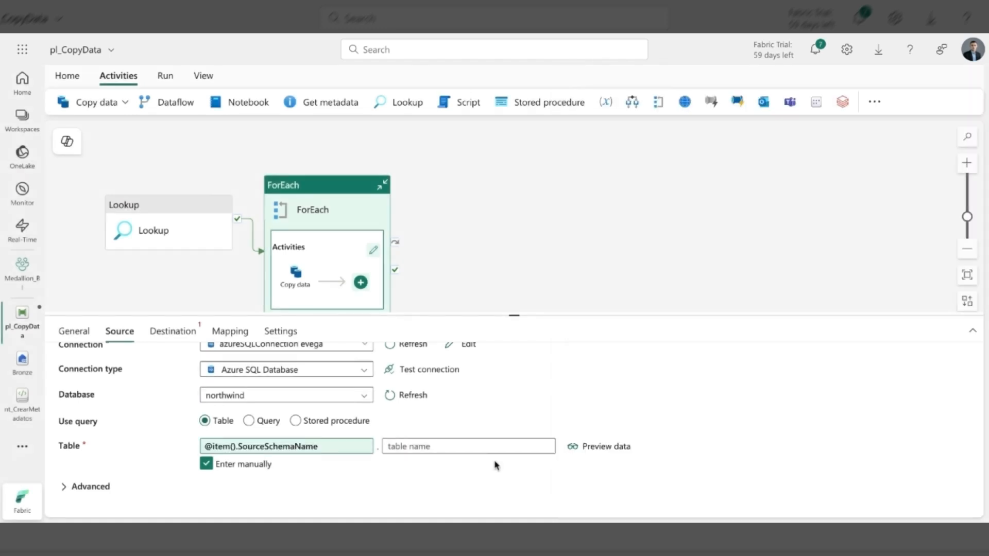
pyautogui.click(483, 447)
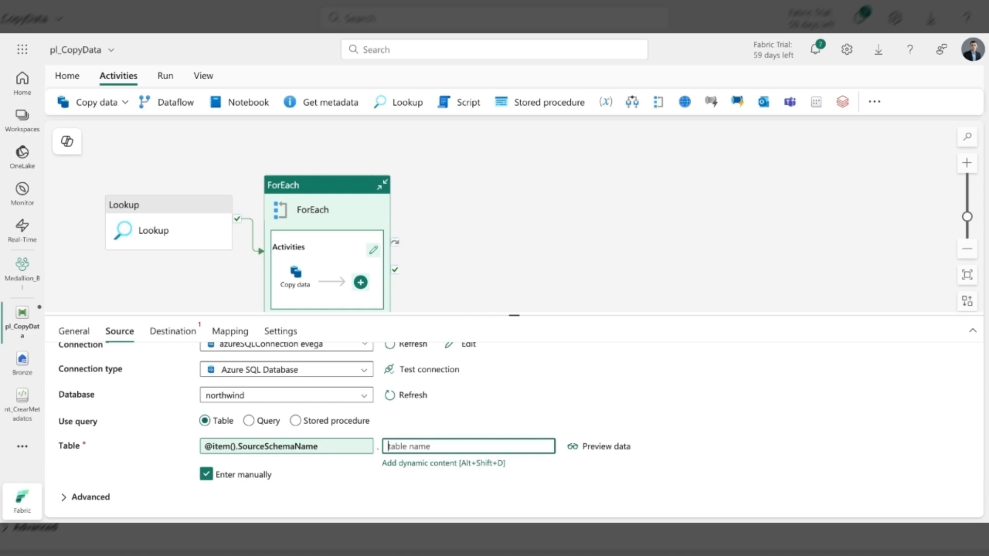
pyautogui.click(411, 463)
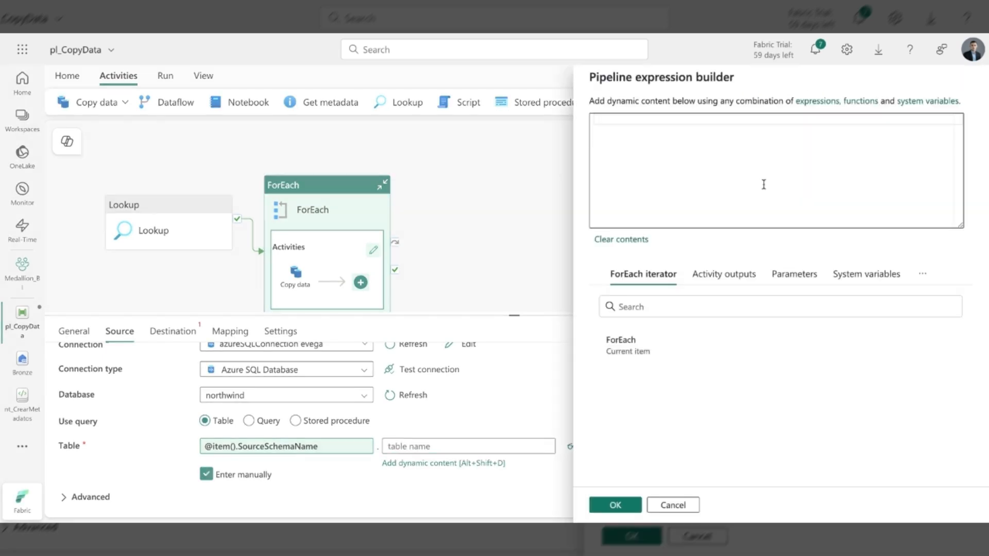
pyautogui.click(639, 351)
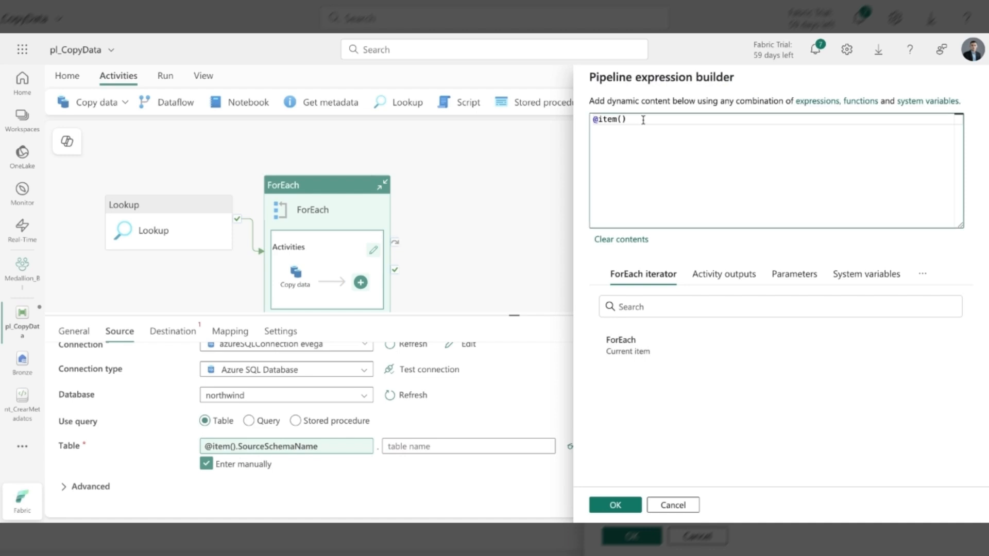
pyautogui.write('.')
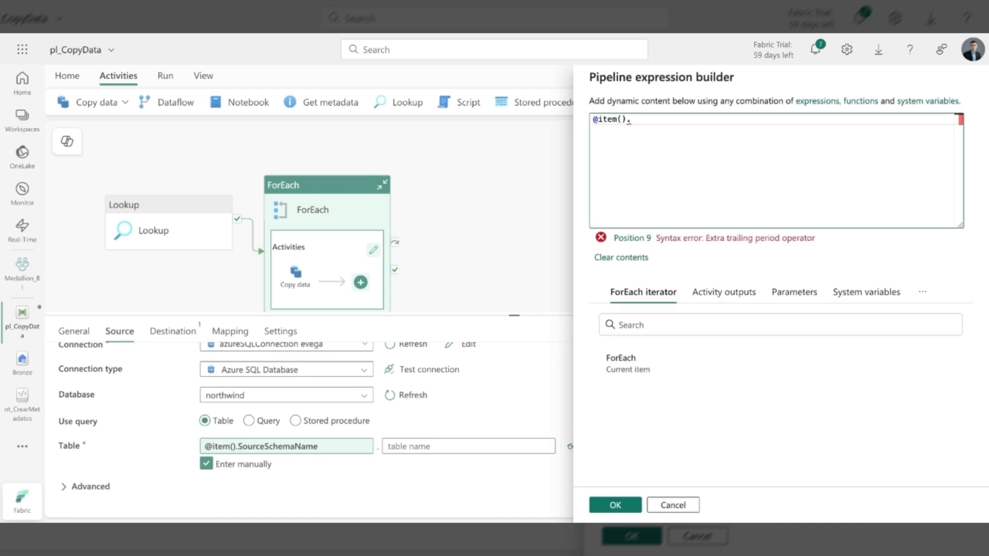
pyautogui.write('SourceTableName')
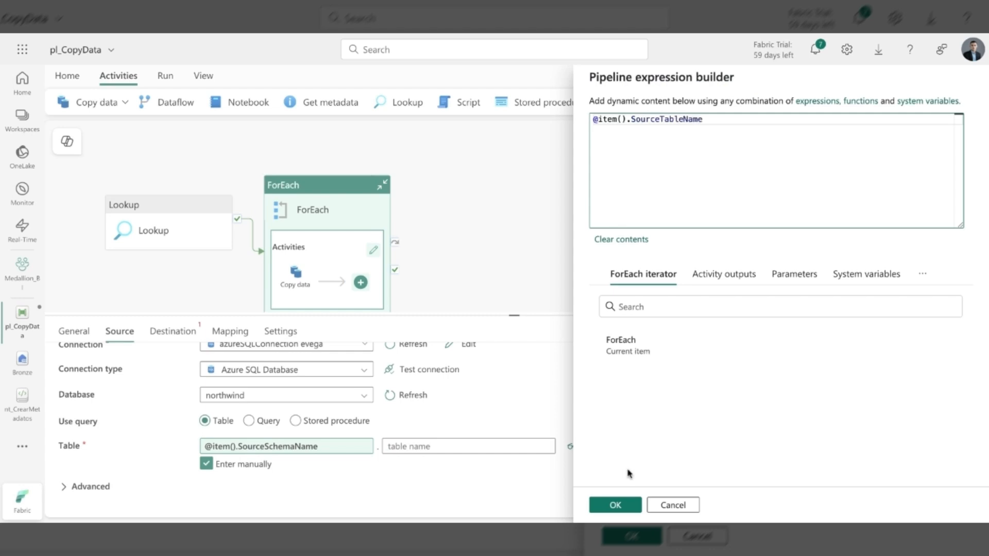
pyautogui.click(615, 507)
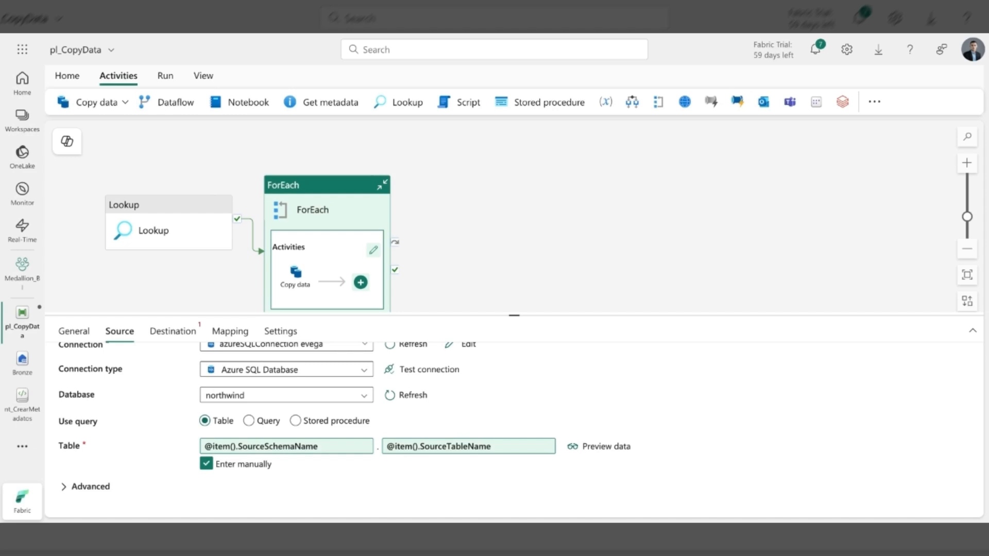
# - Preview the copy activity's source data using dbo as the schema value and Products as the table value
pyautogui.click(606, 446)
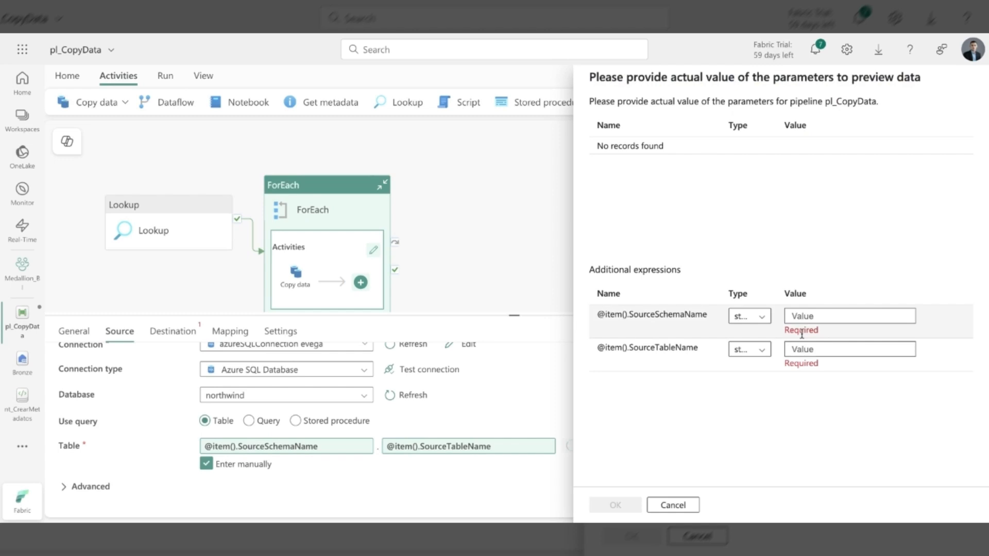
pyautogui.click(800, 317)
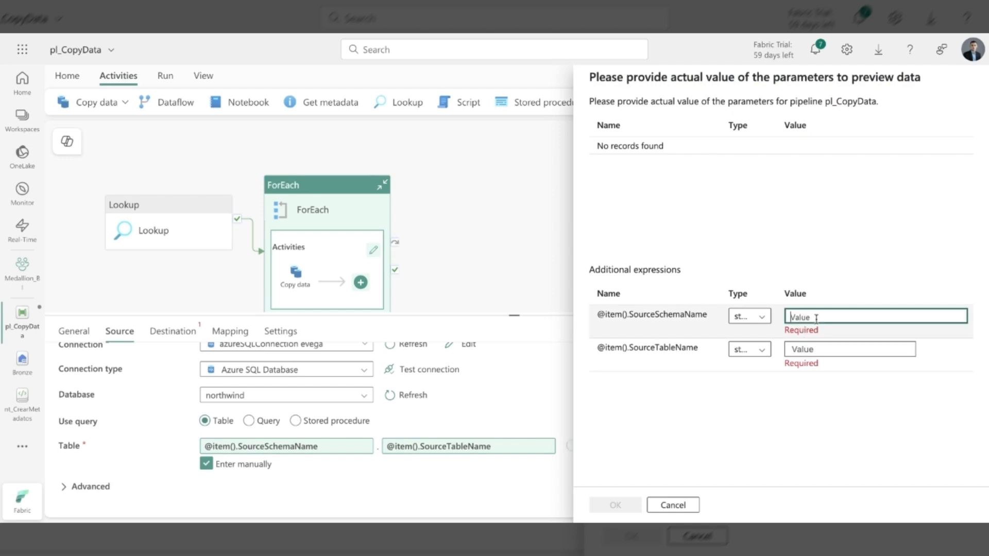
pyautogui.write('dbo')
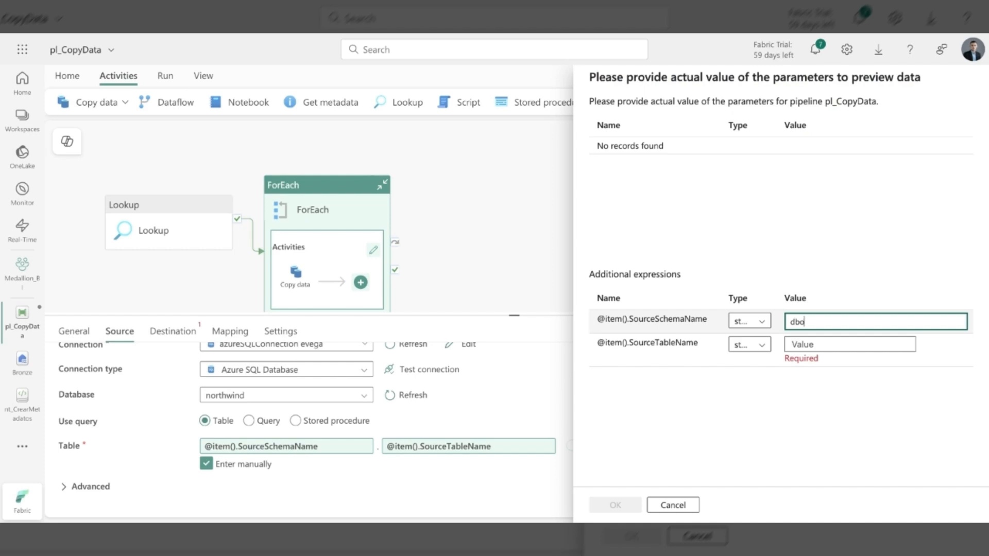
pyautogui.click(814, 350)
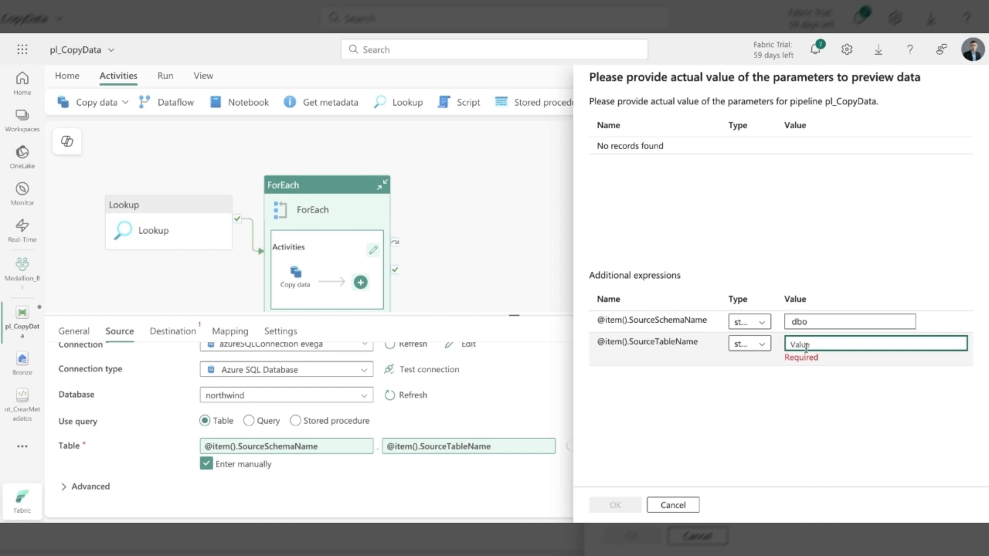
pyautogui.write('Prod')
pyautogui.write('ts')
pyautogui.press('BackSpace')
pyautogui.press('BackSpace')
pyautogui.press('BackSpace')
pyautogui.write('ducts')
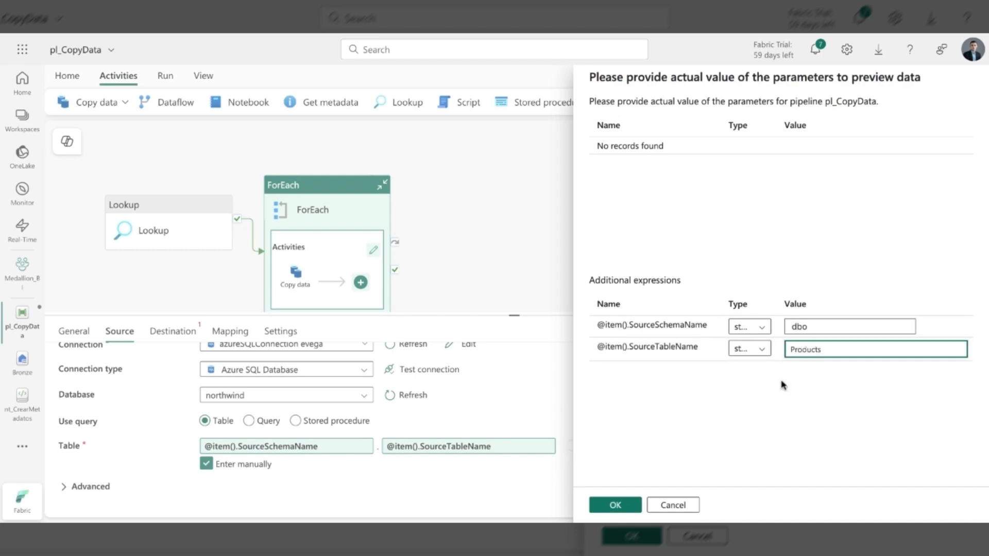
pyautogui.click(616, 506)
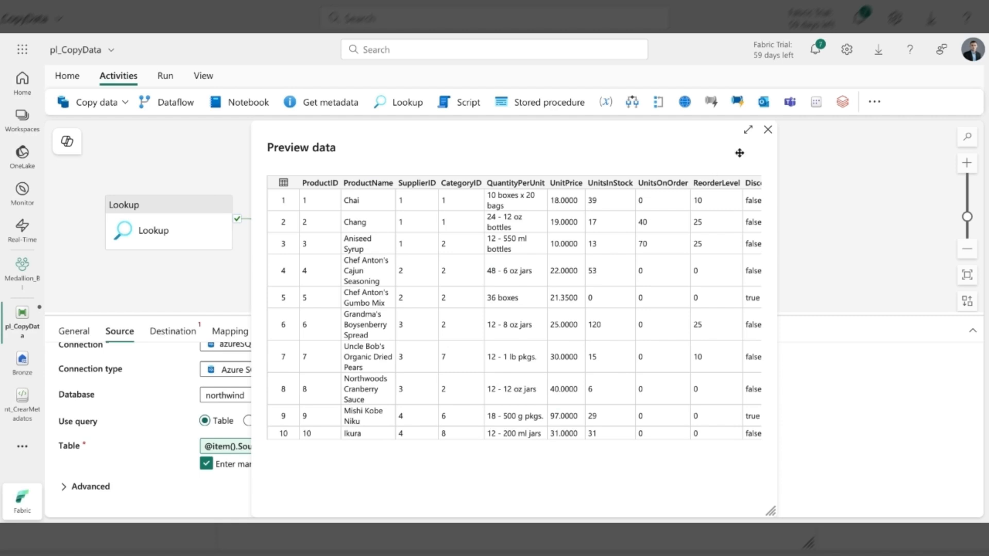
pyautogui.click(768, 131)
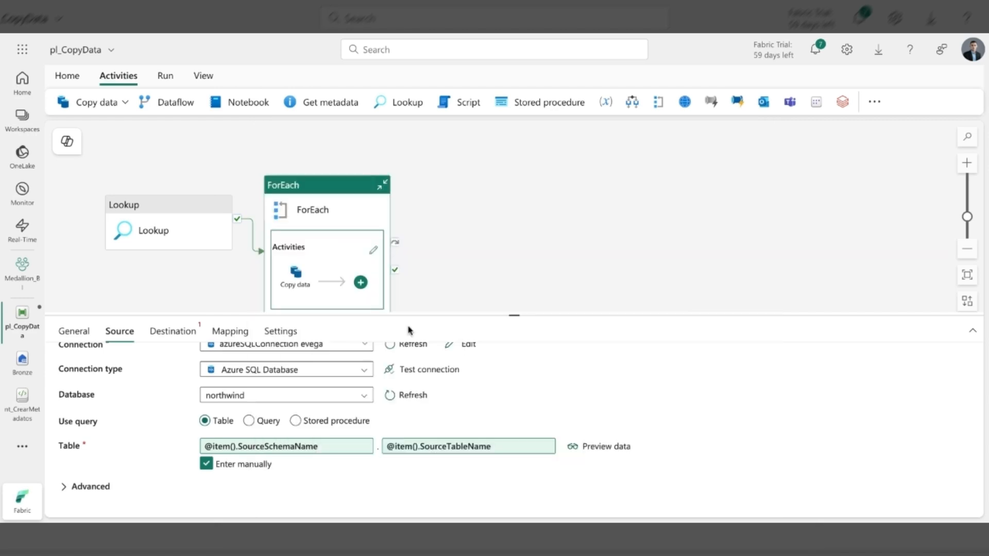
# - Set the copy activity's destination connection to the Bronze lakehouse
pyautogui.click(184, 335)
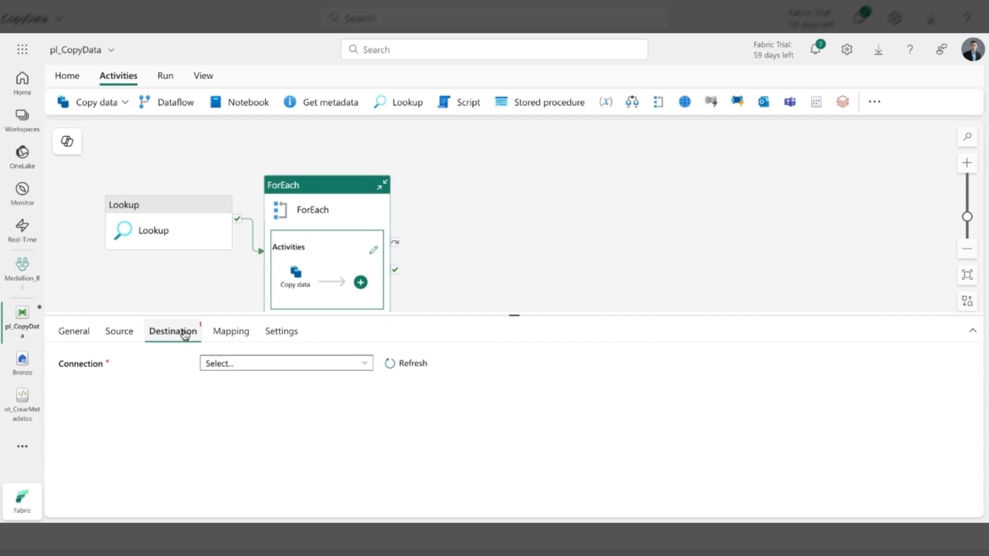
pyautogui.click(252, 365)
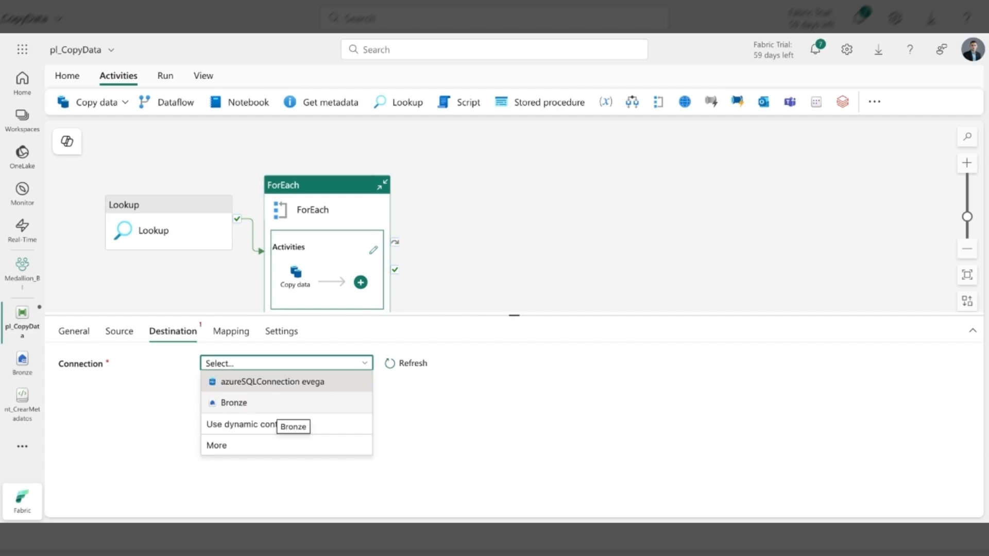
pyautogui.click(278, 404)
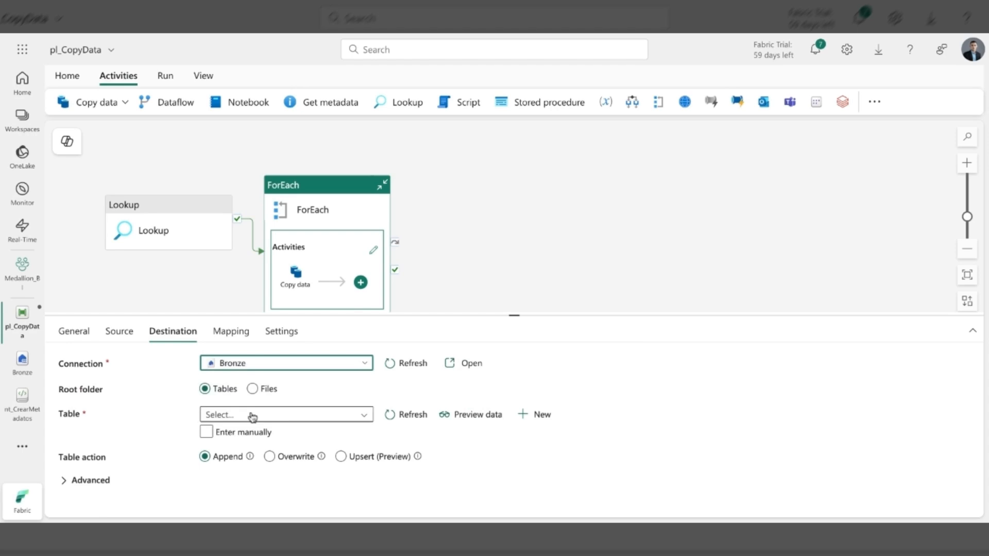
pyautogui.click(534, 418)
pyautogui.click(428, 296)
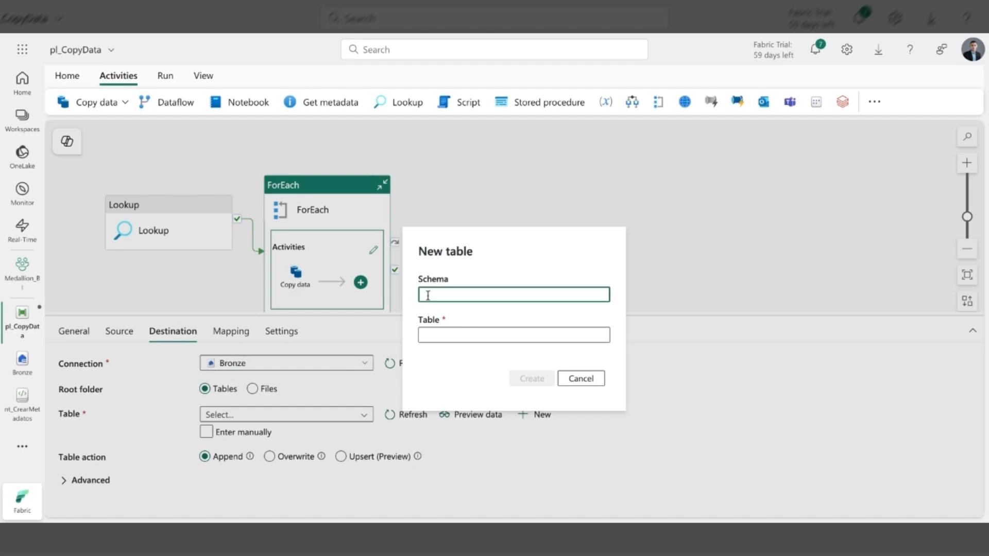
pyautogui.click(581, 380)
pyautogui.click(207, 432)
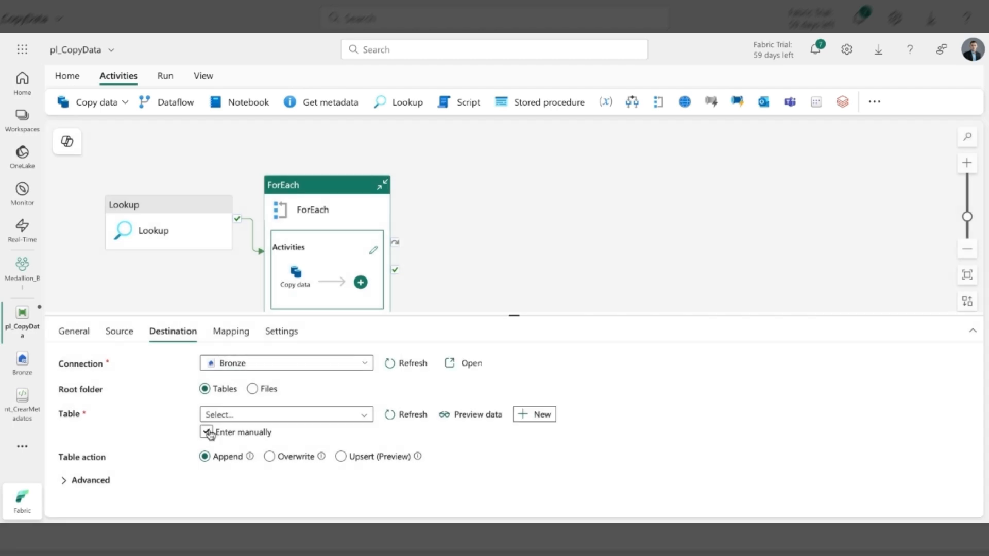
pyautogui.click(278, 414)
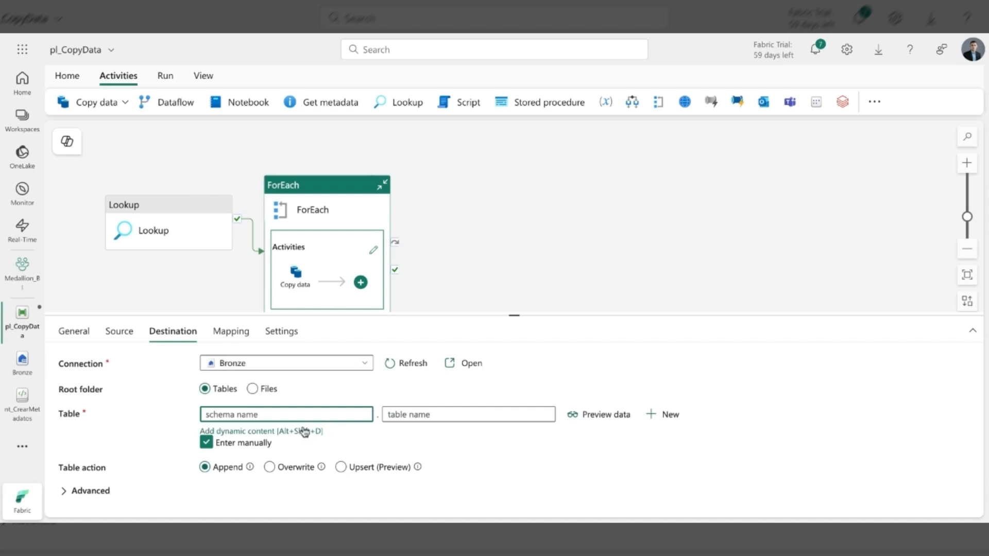
pyautogui.click(263, 432)
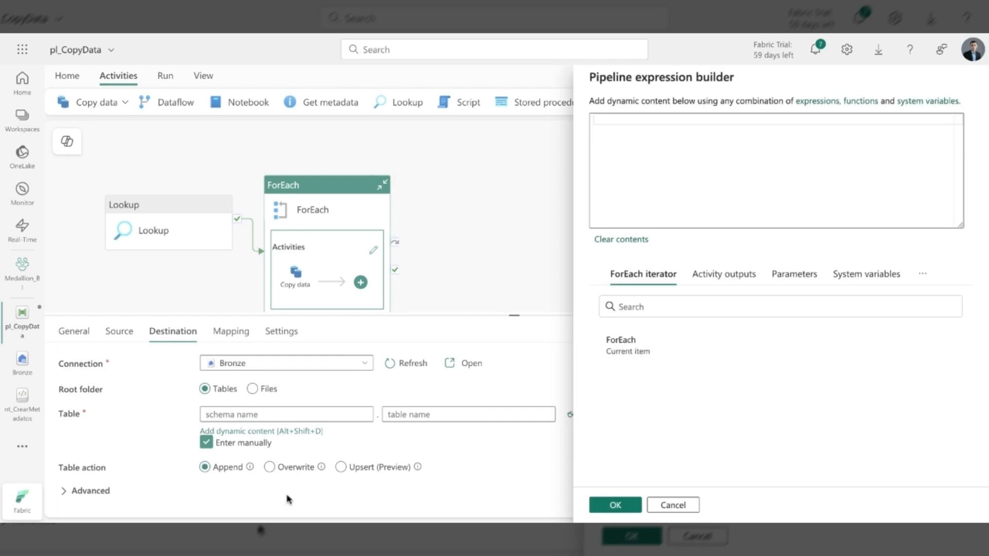
pyautogui.click(623, 177)
pyautogui.click(629, 350)
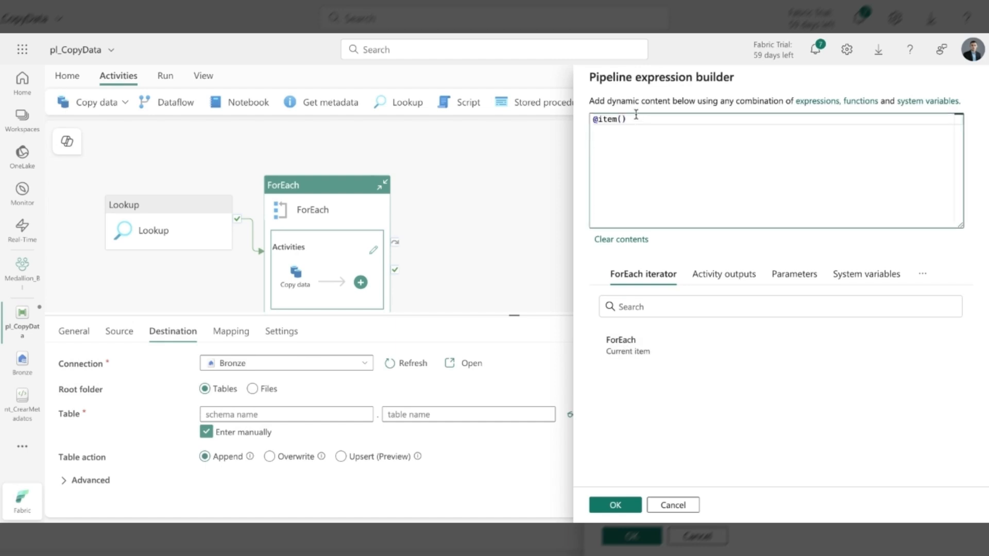
pyautogui.write('.')
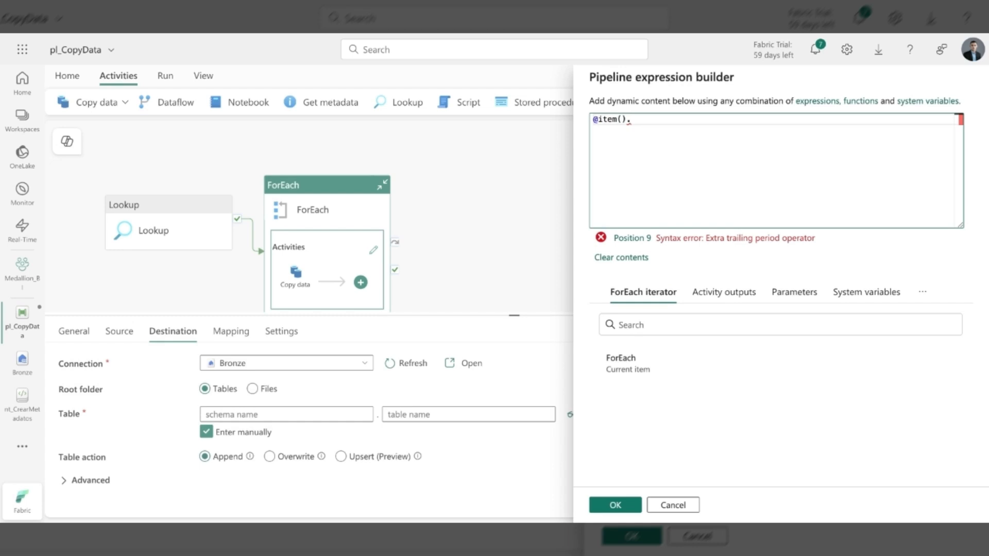
pyautogui.write('Target')
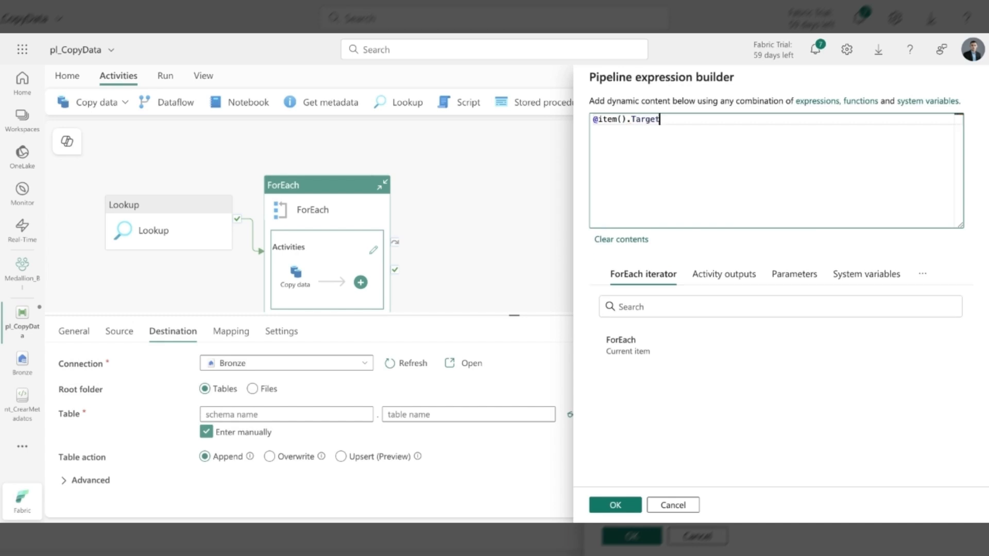
pyautogui.write('SchemaName')
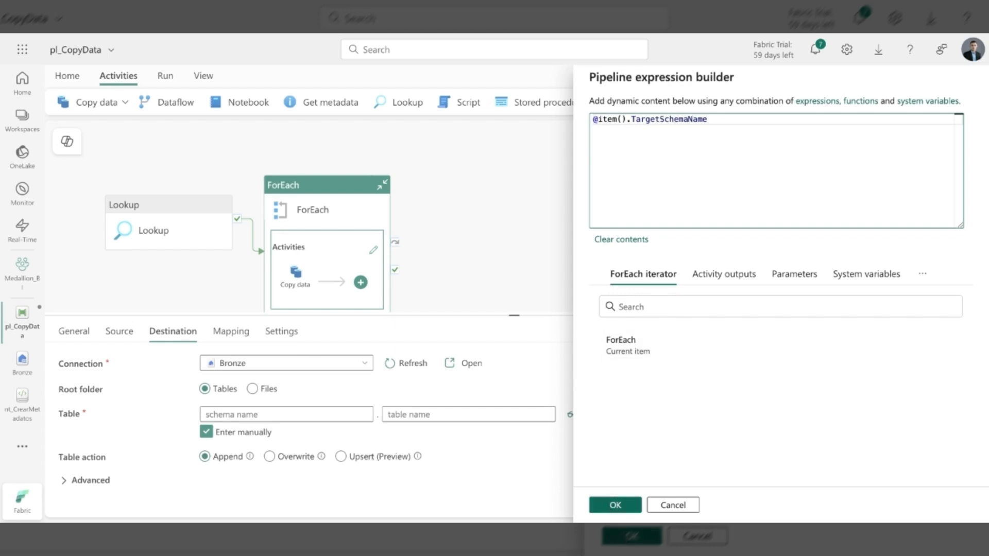
pyautogui.click(616, 505)
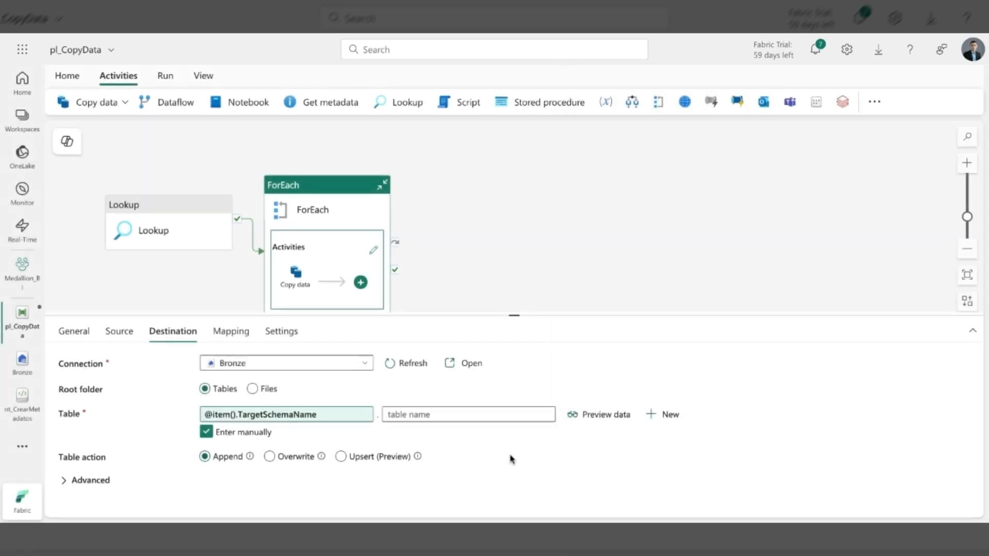
pyautogui.click(439, 416)
pyautogui.click(423, 432)
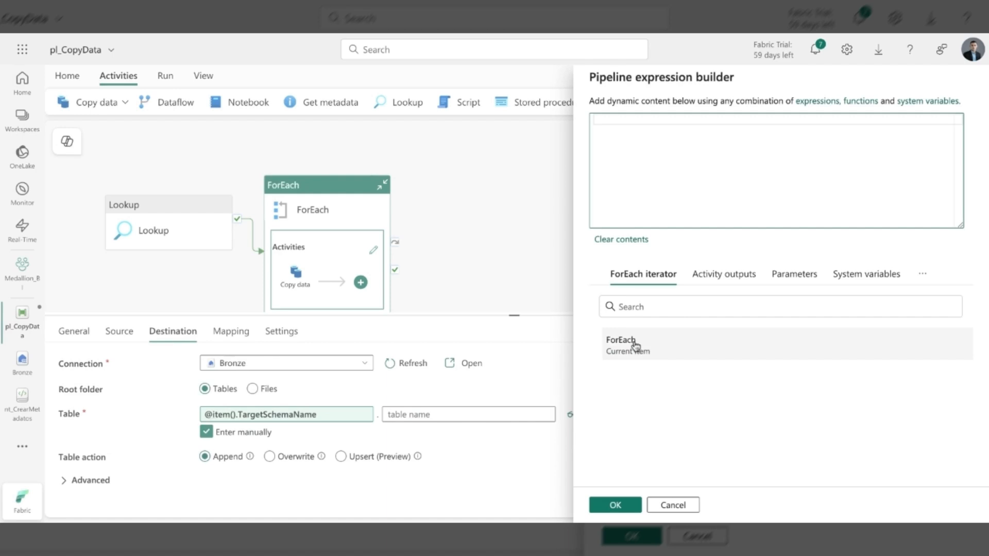
pyautogui.click(636, 346)
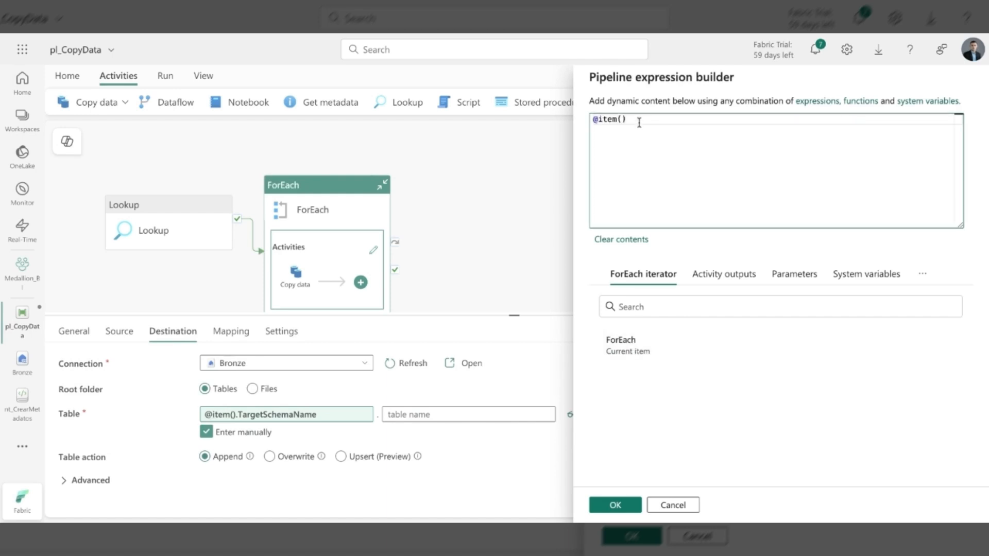
pyautogui.write('.')
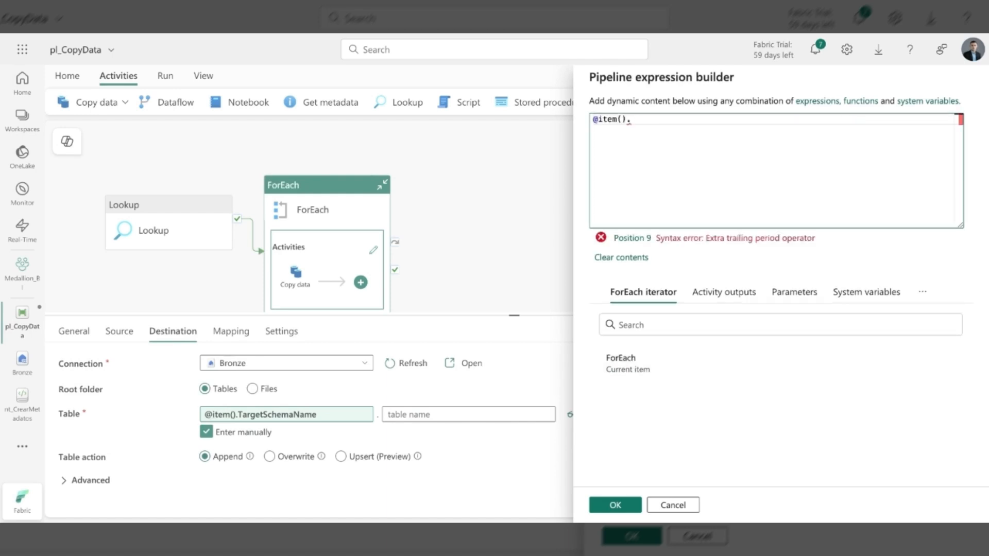
pyautogui.write('Target')
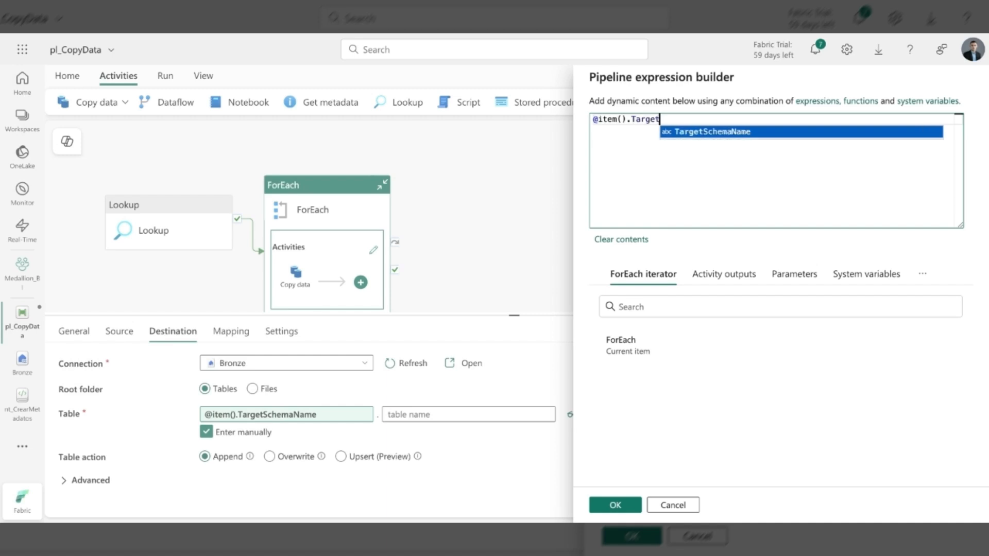
pyautogui.write('TableName')
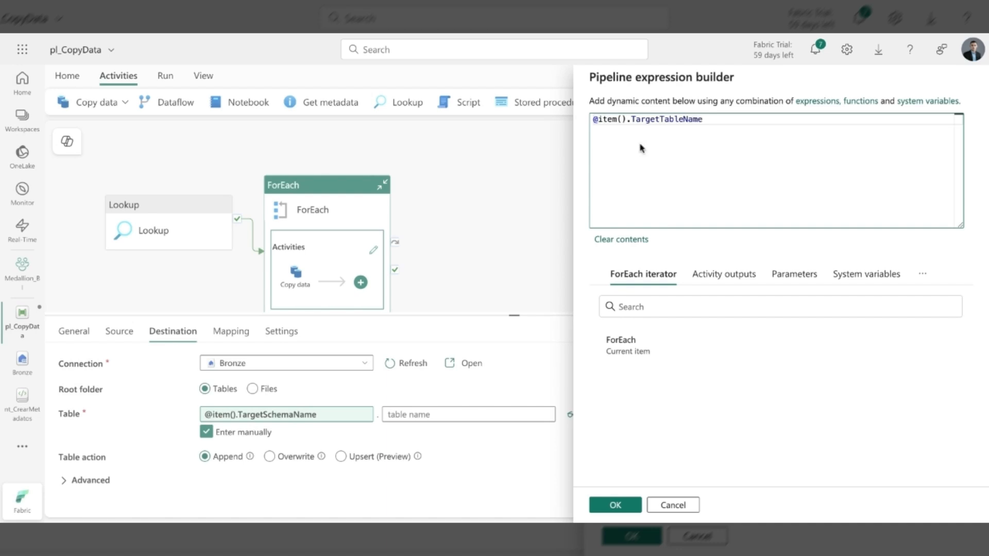
pyautogui.click(616, 506)
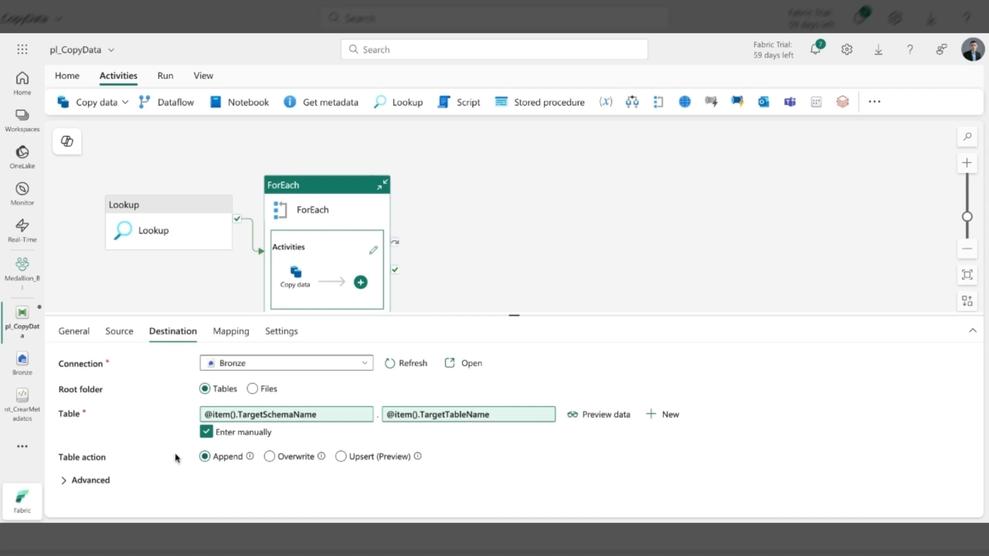
# - Set the destination's table action to Overwrite and deselect the copy activity
pyautogui.click(226, 458)
pyautogui.click(270, 457)
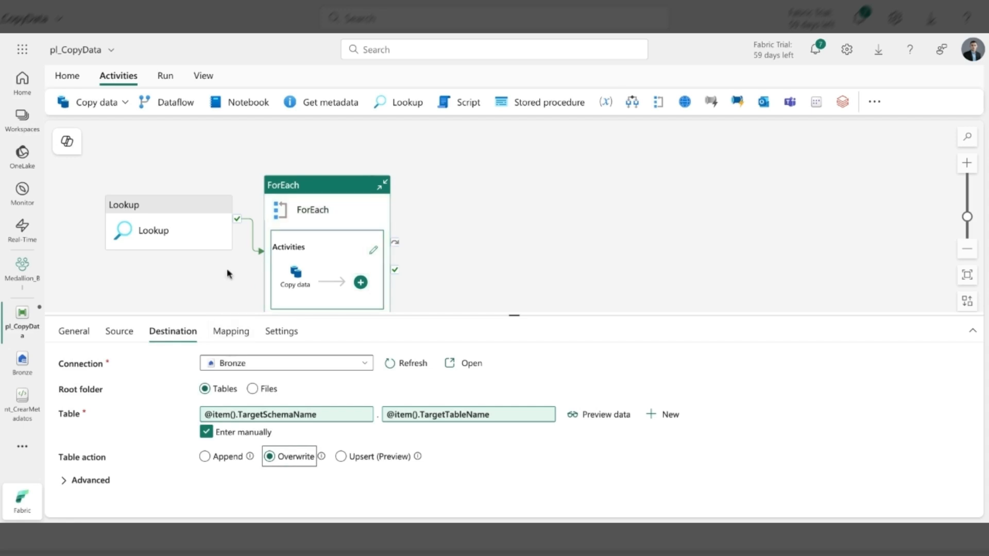
pyautogui.click(467, 275)
pyautogui.moveTo(467, 276); pyautogui.dragTo(477, 248)
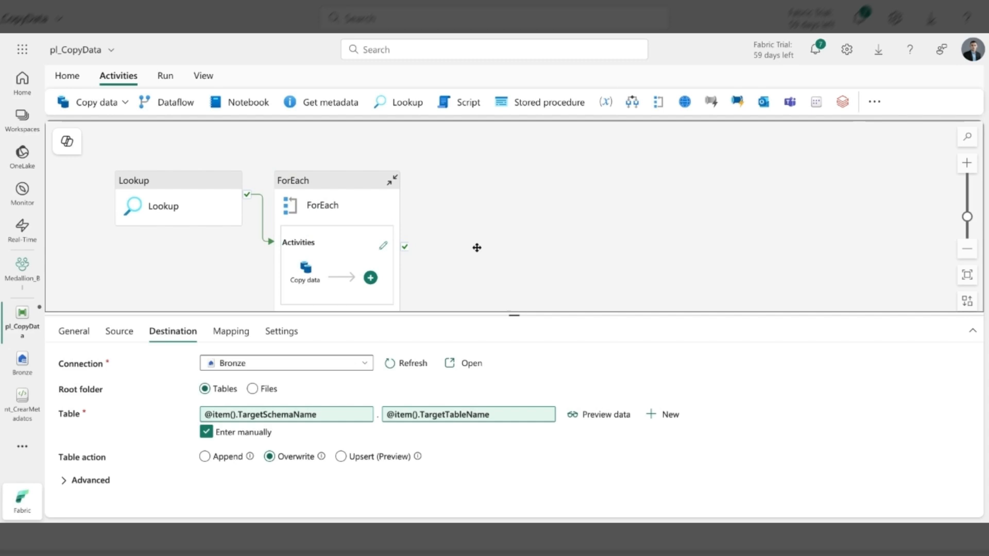
pyautogui.click(477, 247)
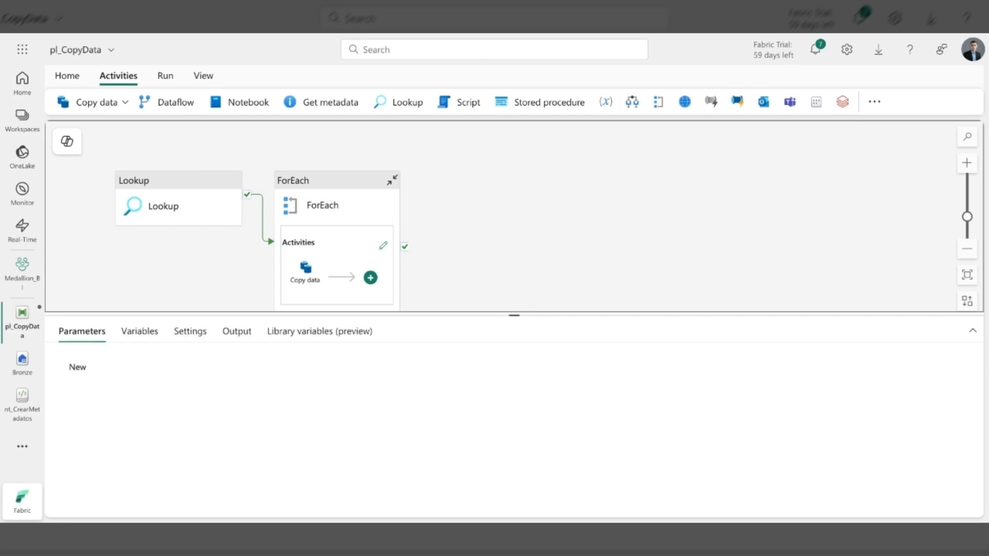
# - Save the pl_CopyData pipeline and validate it, closing the validation output
pyautogui.scroll(-1, 461, 252)
pyautogui.moveTo(462, 253); pyautogui.dragTo(461, 252)
pyautogui.moveTo(246, 168)
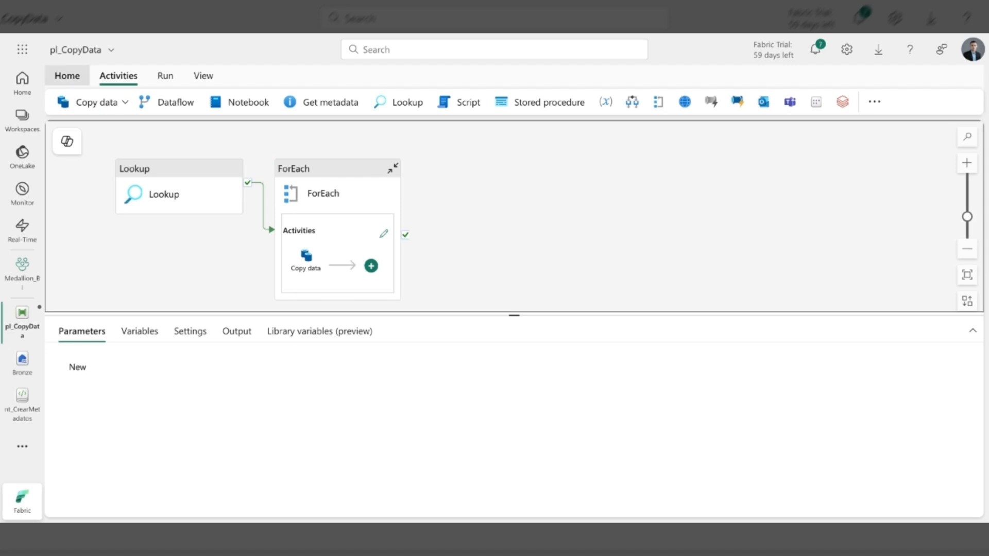
pyautogui.click(67, 76)
pyautogui.click(63, 103)
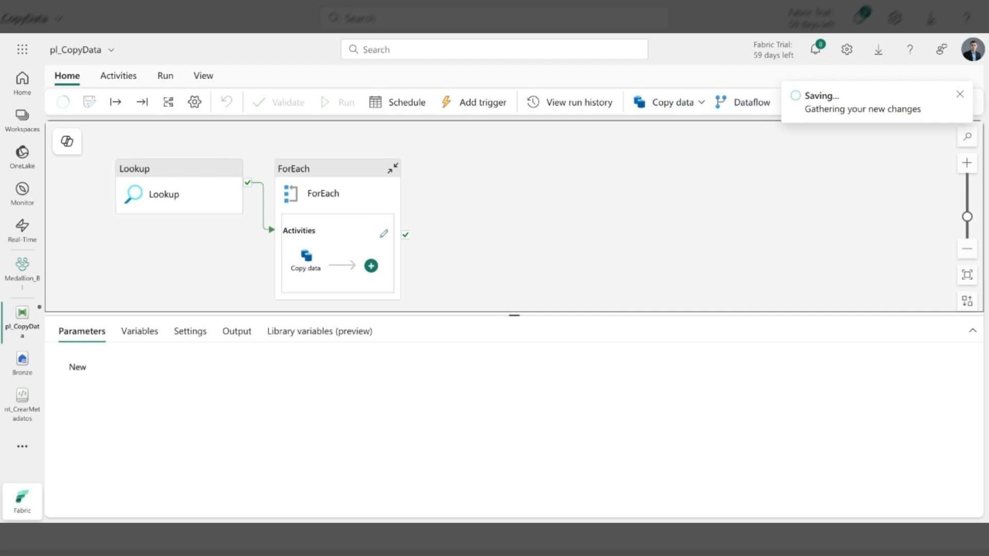
pyautogui.click(278, 103)
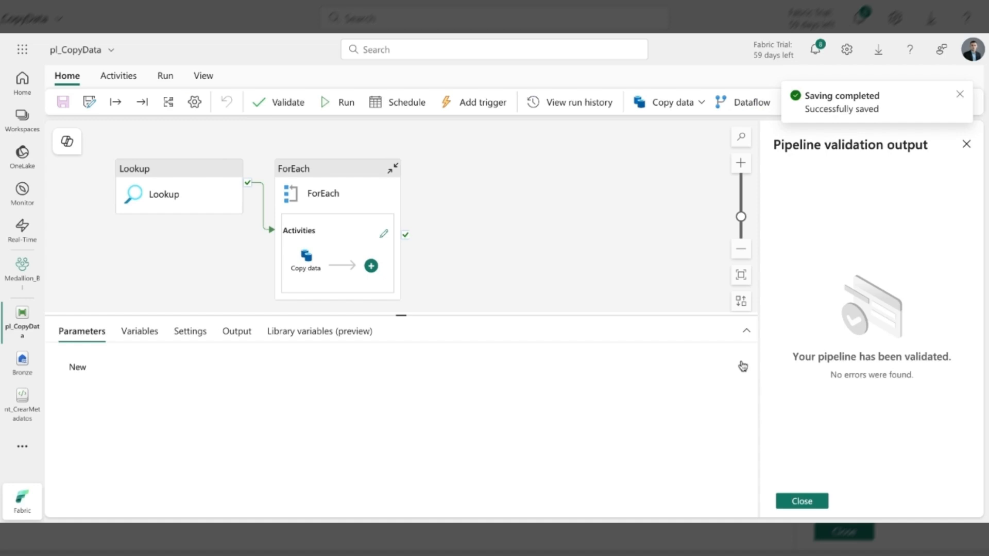
pyautogui.click(797, 501)
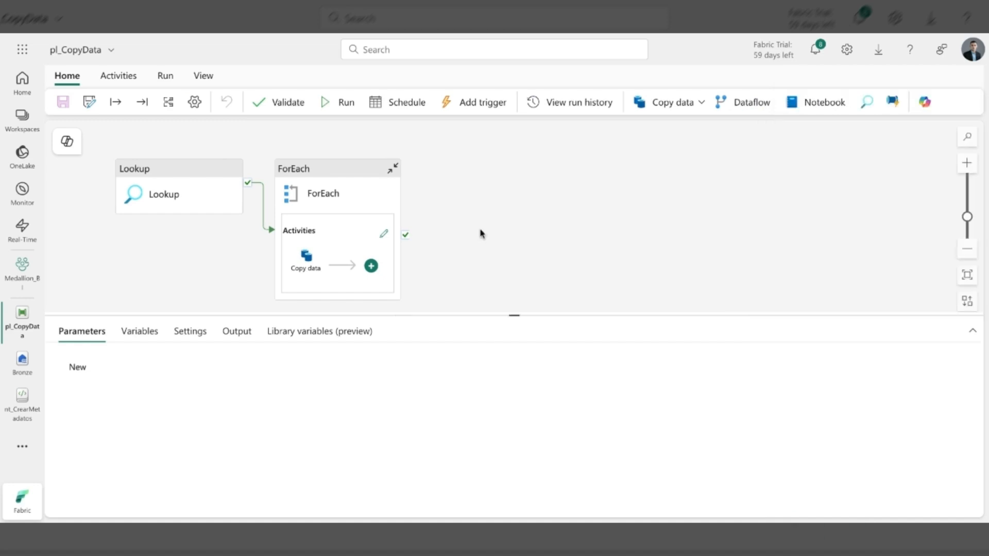
# - Run the pipeline and examine the Lookup activity's output for the metadata rows passed to the ForEach
pyautogui.click(343, 106)
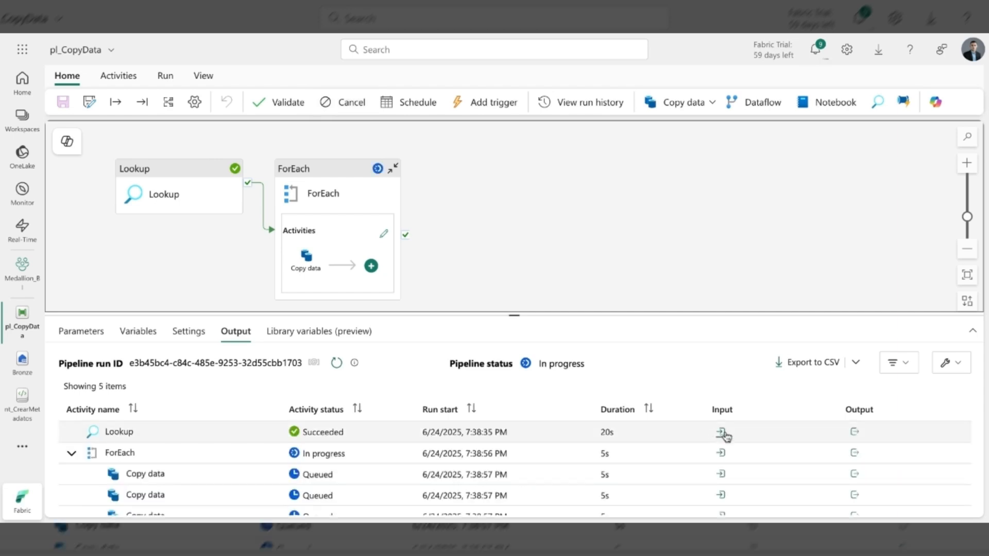
pyautogui.click(856, 434)
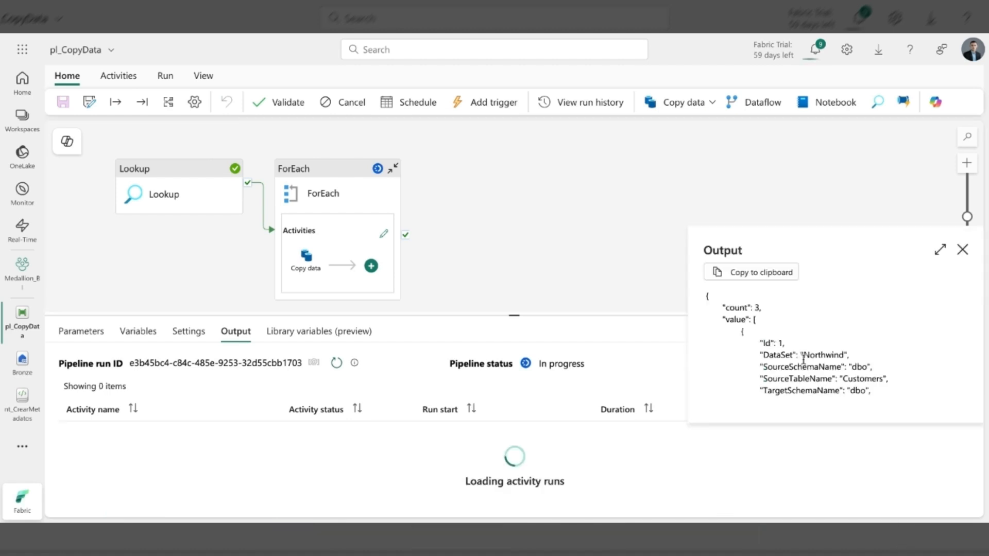
pyautogui.scroll(-3, 803, 359)
pyautogui.scroll(3, 804, 361)
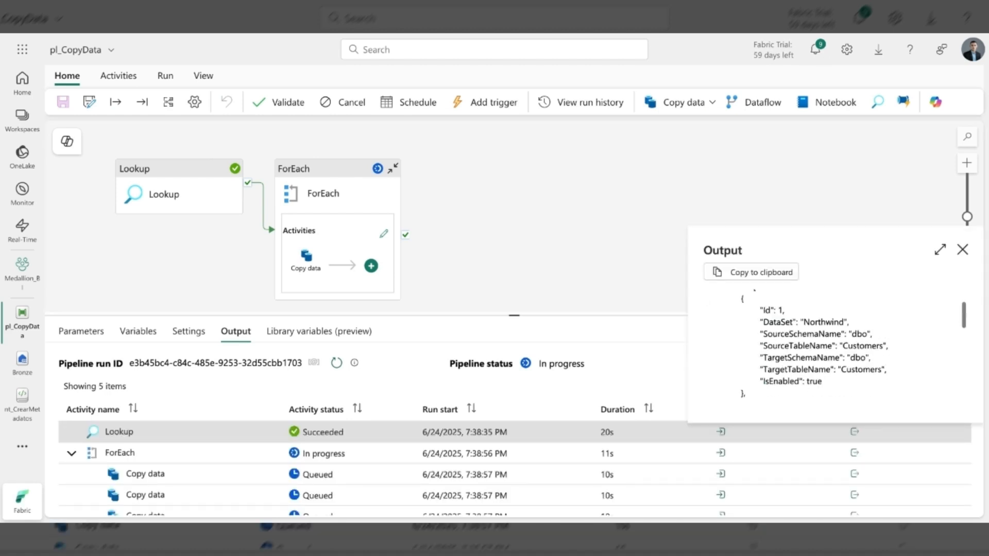
# - Review the source and target table entries in the Lookup output, close it, and enlarge the results area to follow all activity runs
pyautogui.scroll(-1, 824, 345)
pyautogui.scroll(-1, 825, 345)
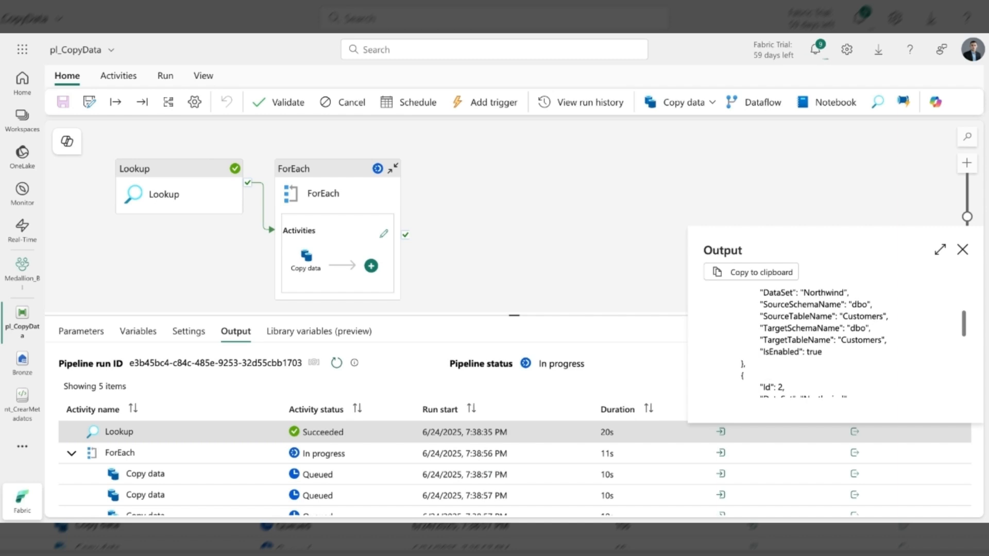
pyautogui.scroll(1, 871, 320)
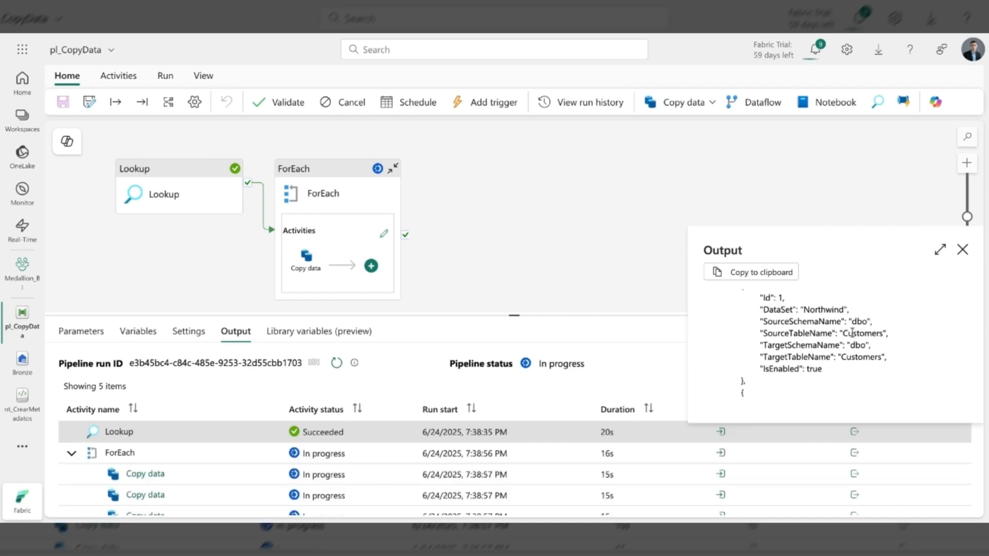
pyautogui.click(649, 262)
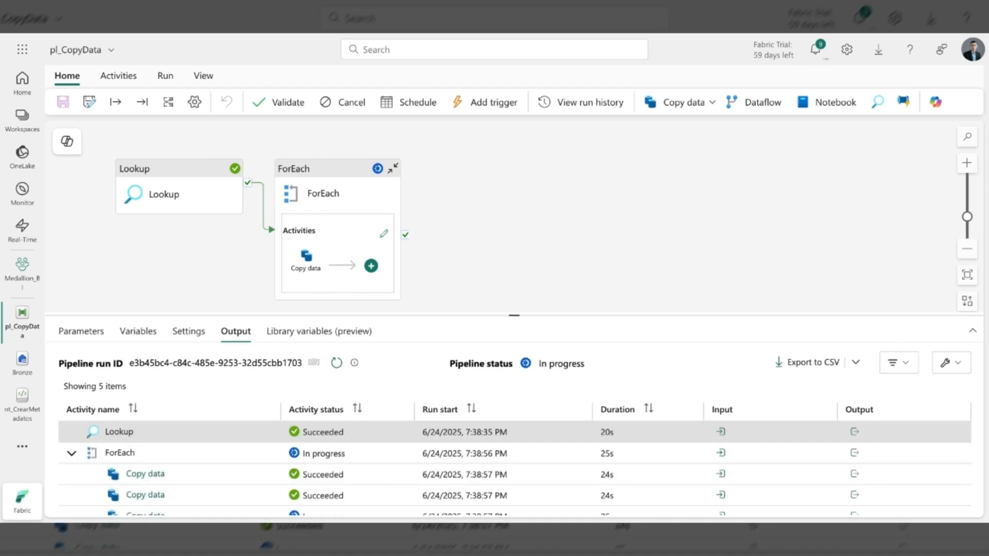
pyautogui.moveTo(515, 316); pyautogui.dragTo(514, 280)
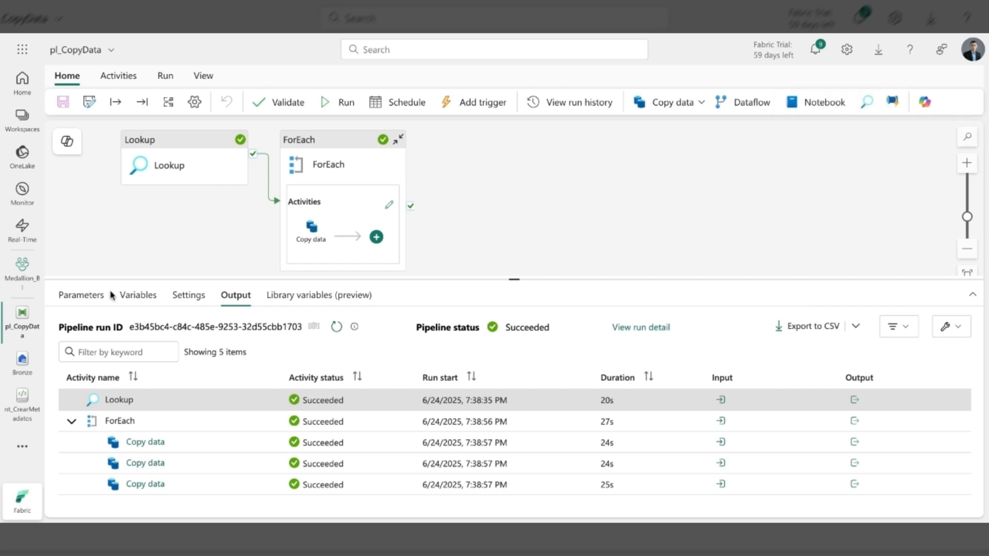
# - Switch to the Bronze lakehouse and refresh its Tables folder to load the copied tables
pyautogui.click(20, 361)
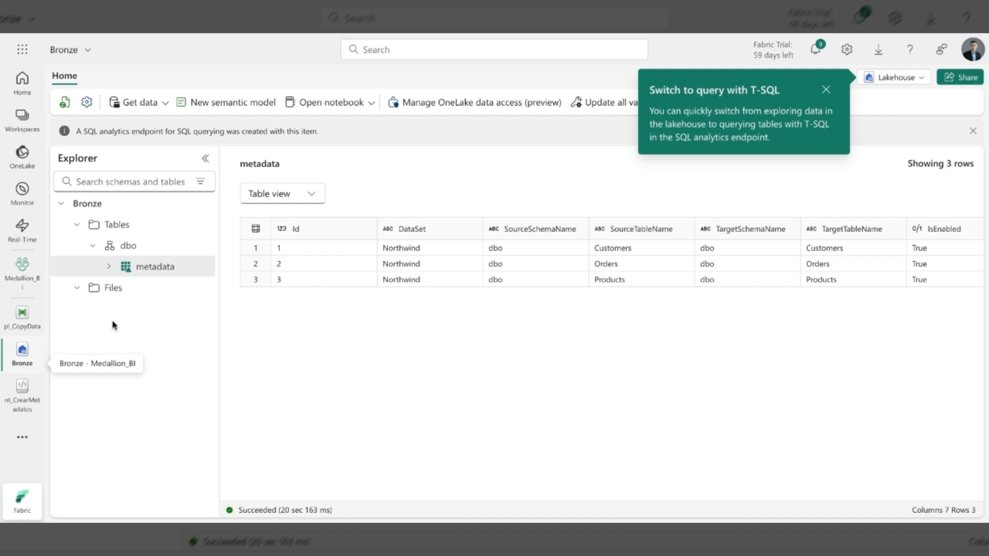
pyautogui.click(204, 225)
pyautogui.click(223, 349)
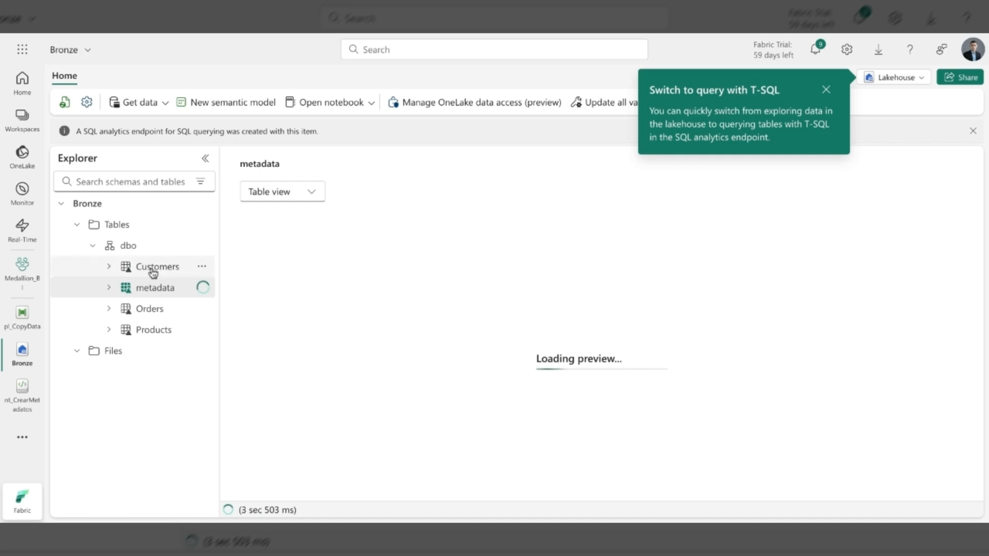
# - Preview the Customers table in the dbo schema and look through all its columns
pyautogui.click(153, 273)
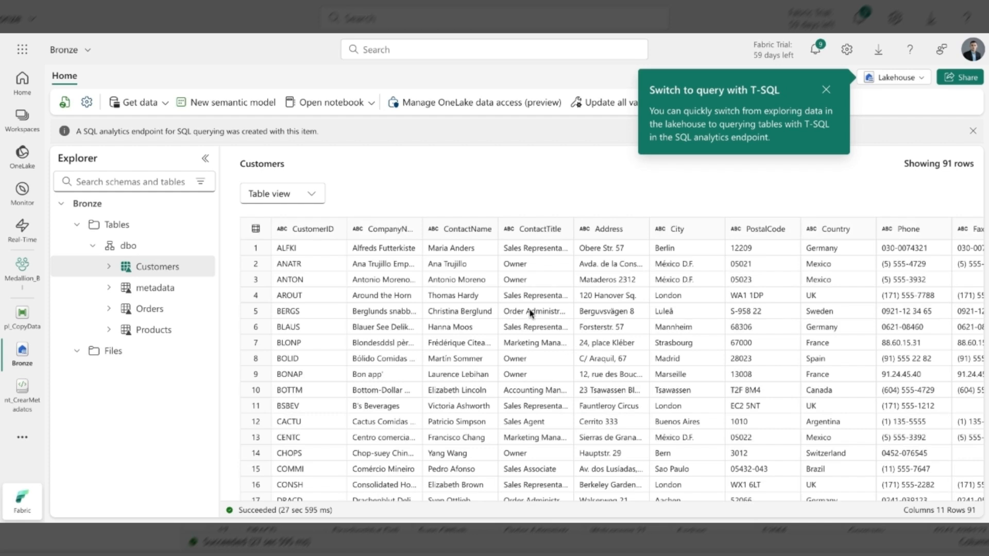
pyautogui.hscroll(3, 530, 312)
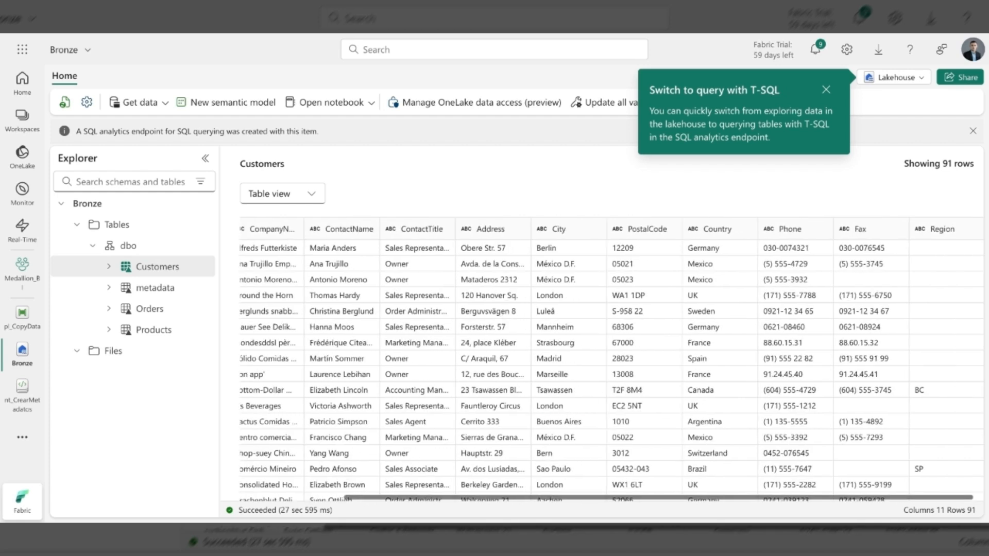
pyautogui.hscroll(-2, 607, 361)
pyautogui.hscroll(-2, 608, 361)
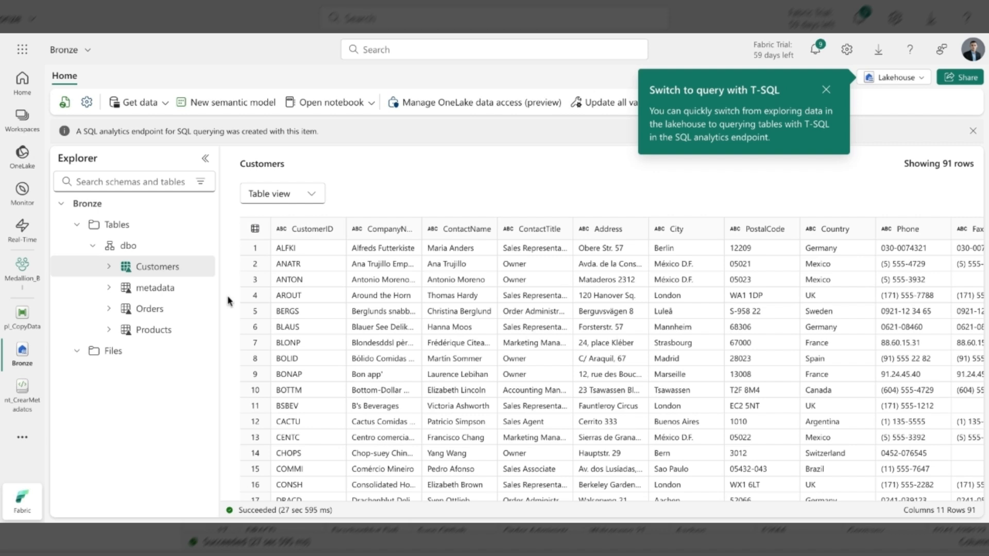
# - Preview the Orders table in the dbo schema and look through its rows
pyautogui.click(150, 310)
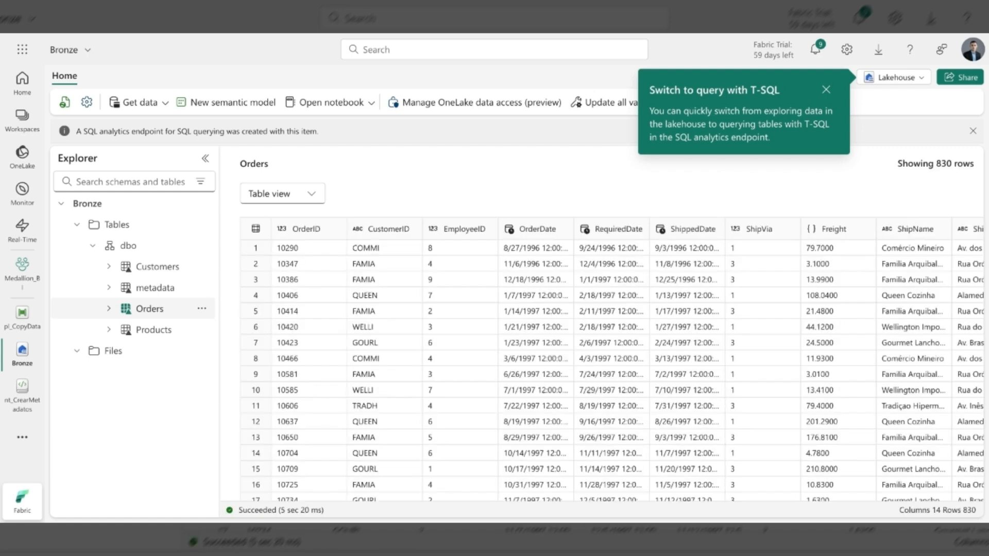
pyautogui.scroll(-1, 486, 391)
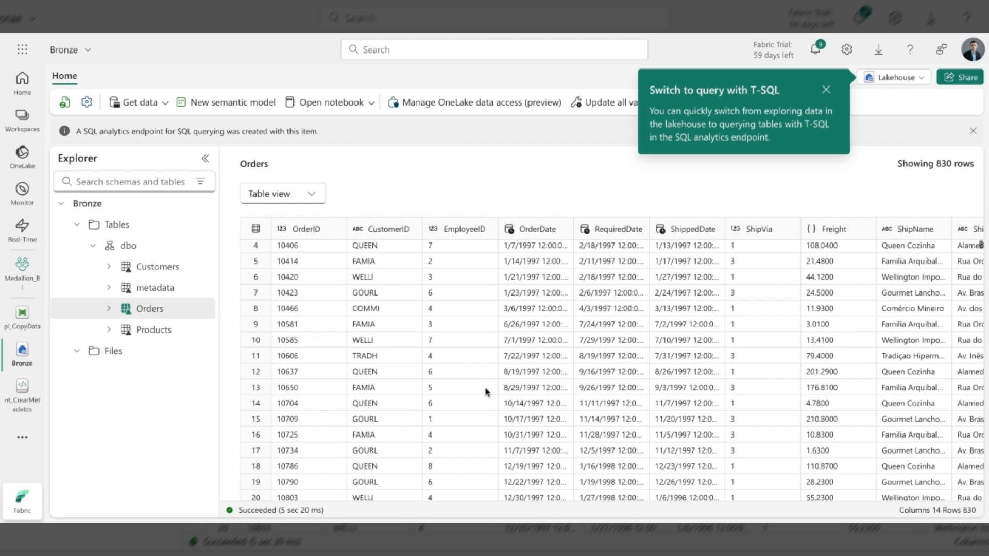
pyautogui.scroll(1, 486, 392)
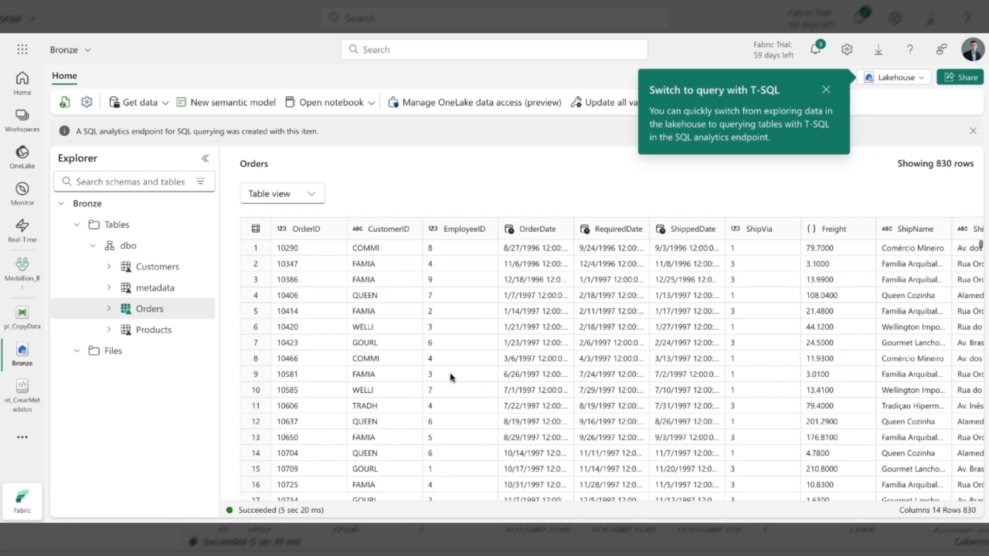
# - Preview the Products table in the dbo schema and look through its rows
pyautogui.click(153, 330)
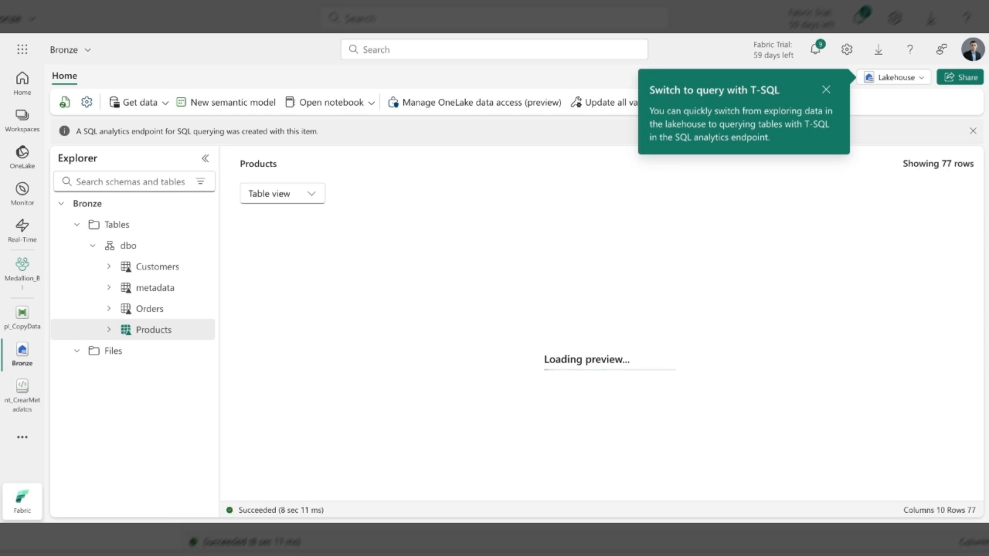
pyautogui.scroll(-1, 409, 362)
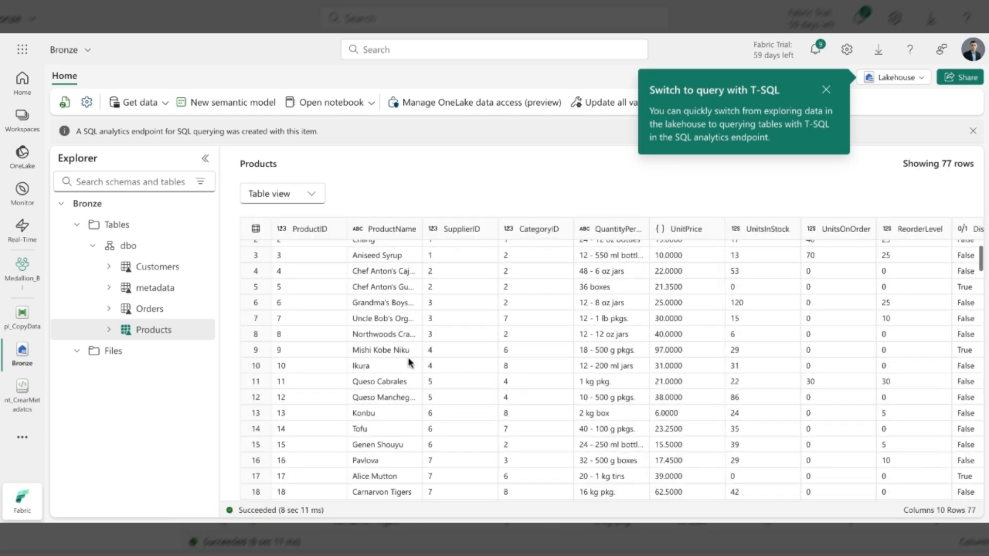
pyautogui.scroll(1, 410, 363)
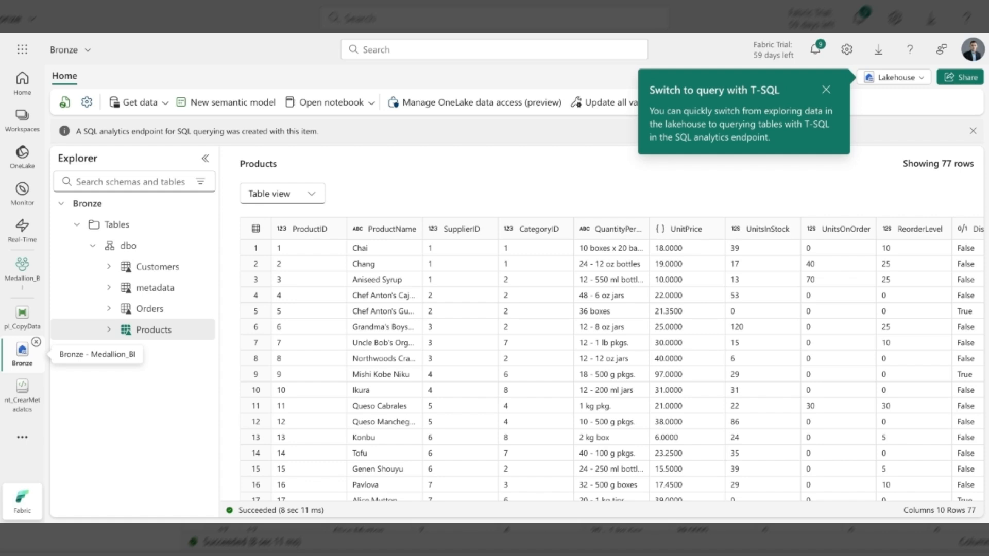
# - Preview the metadata table again, then view the underlying files of the Customers table
pyautogui.click(155, 288)
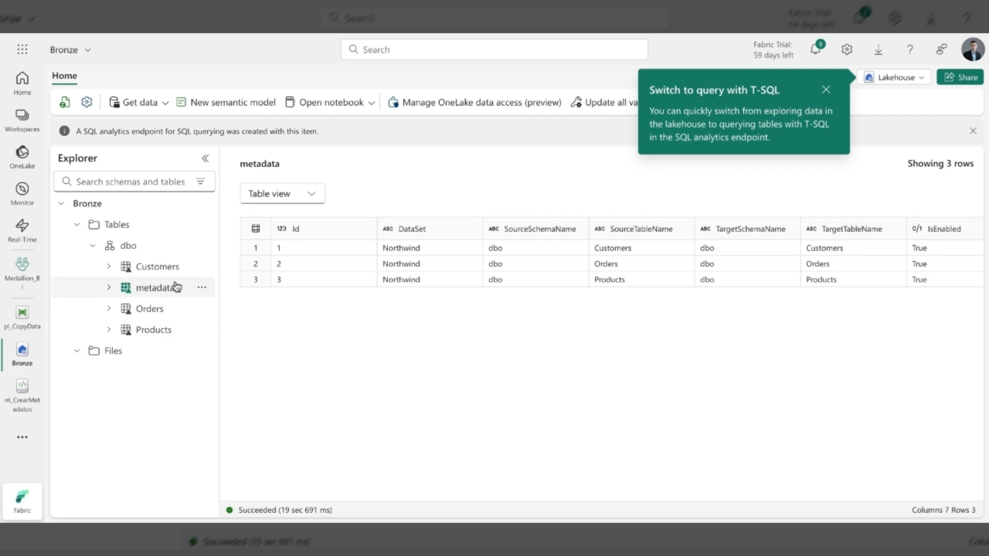
pyautogui.click(201, 287)
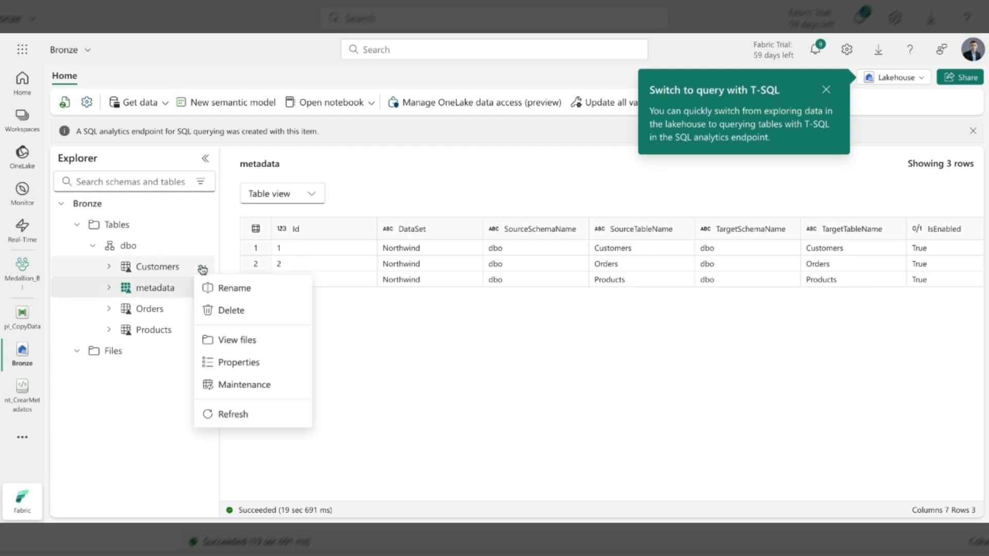
pyautogui.click(183, 292)
pyautogui.click(202, 267)
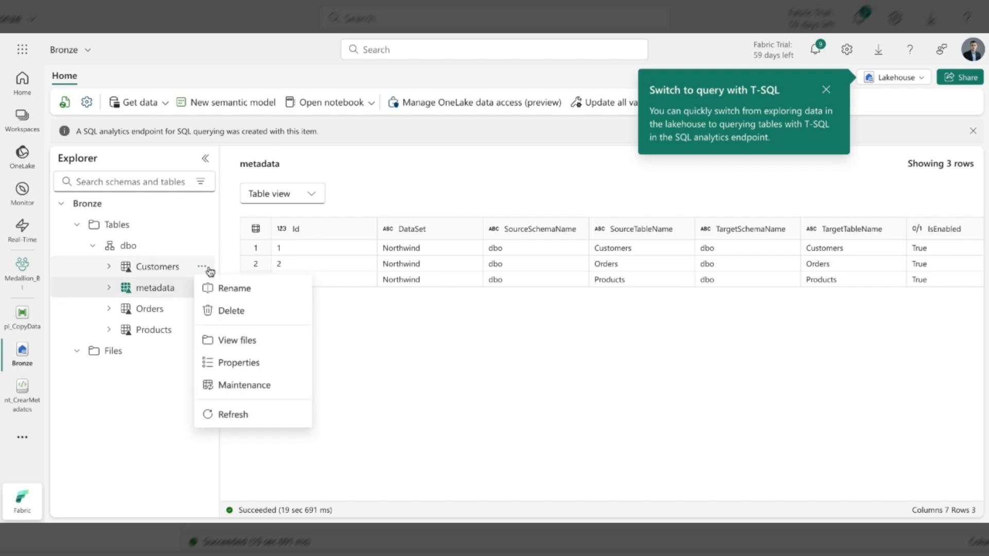
pyautogui.click(242, 342)
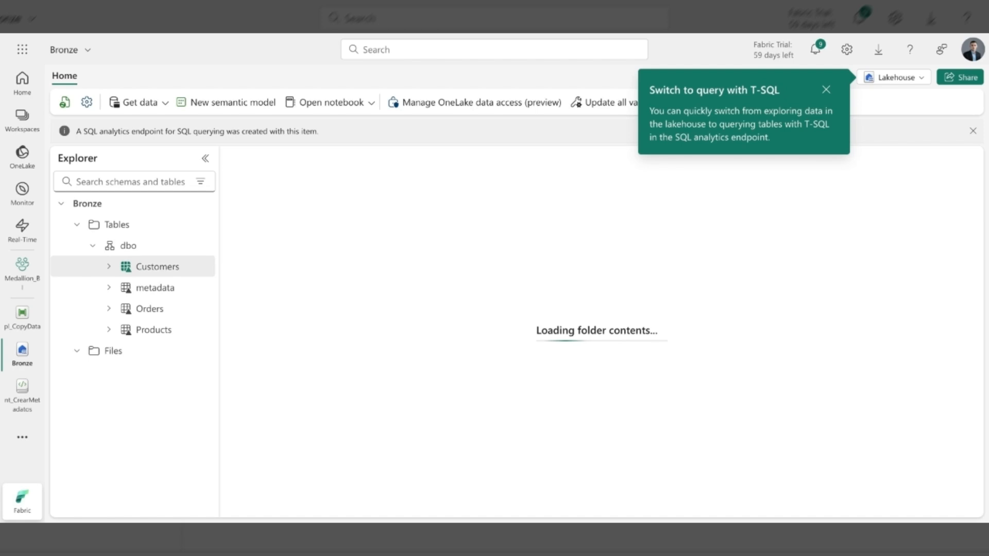